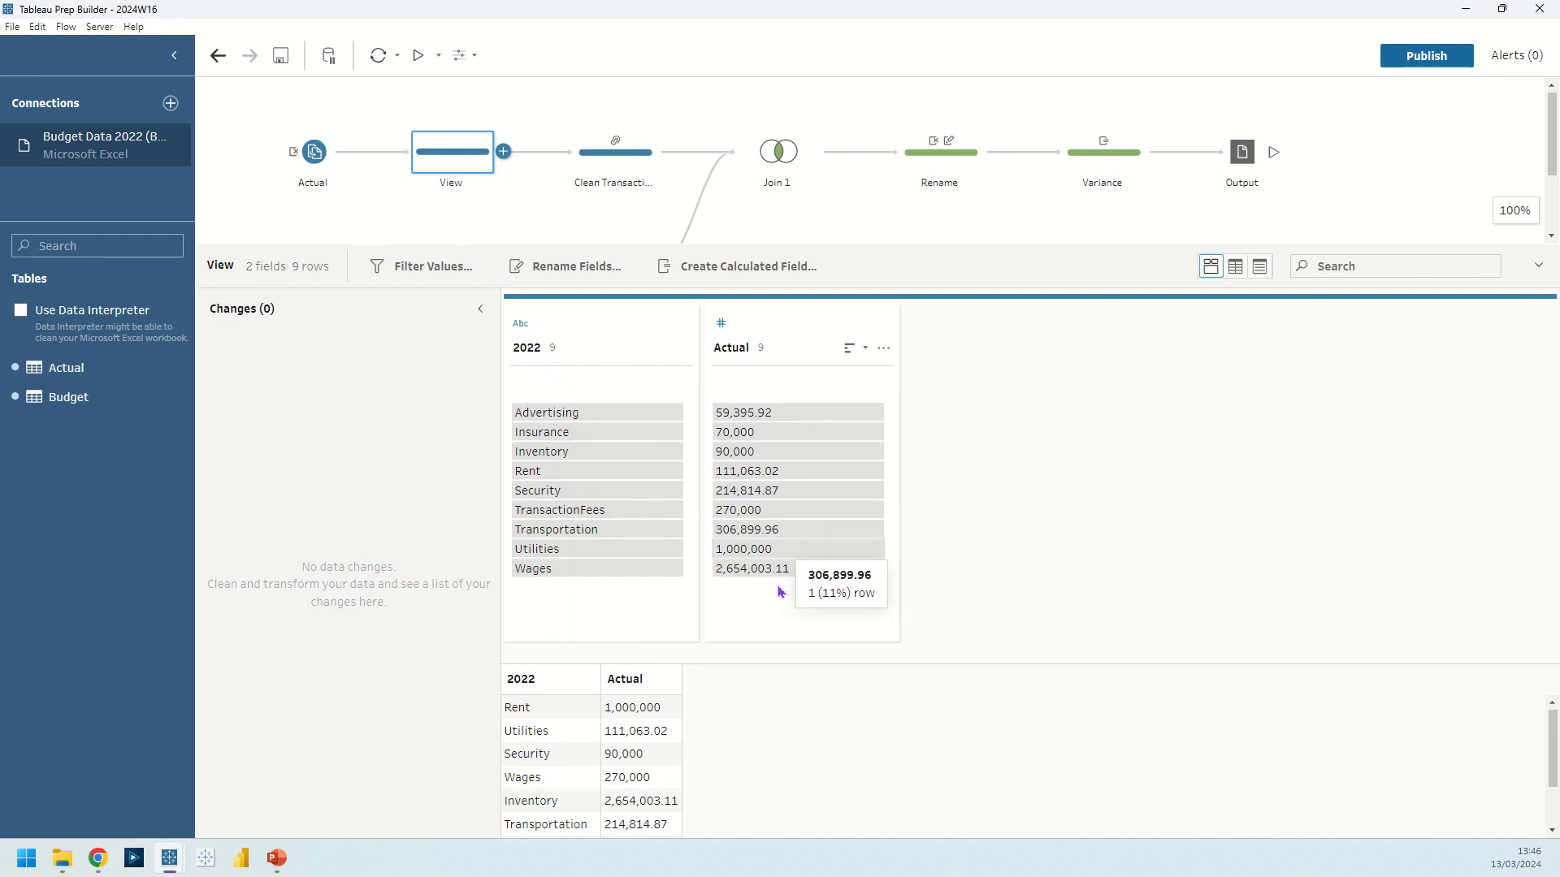
Review the Budget branch's View step and the grouped values in the Clean Transaction Fees step.
left_click(452, 221)
left_click(445, 264)
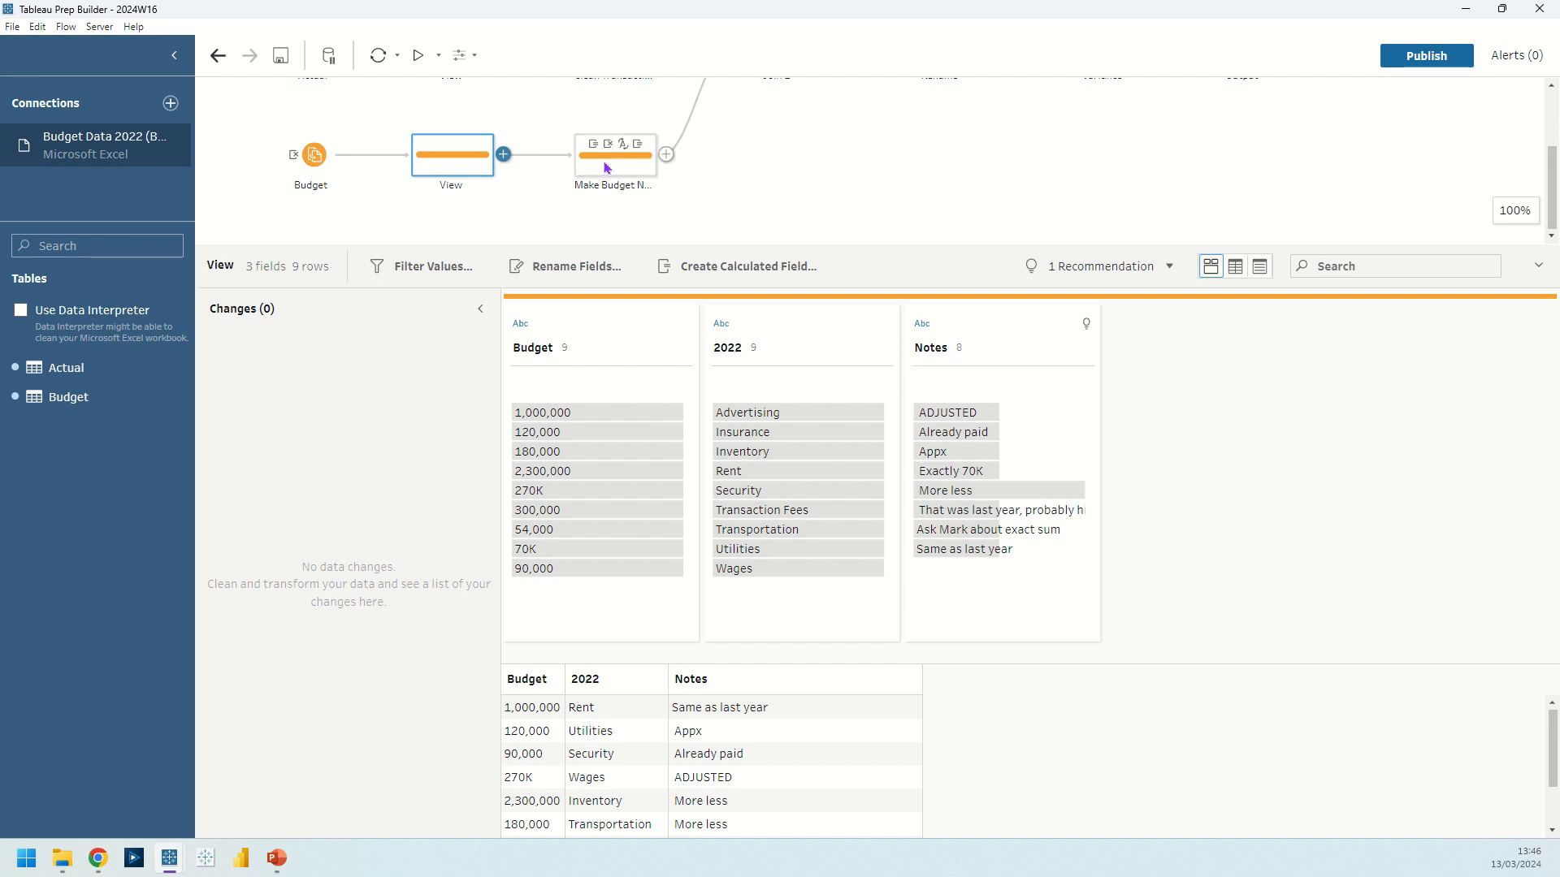
mouse_move(598, 149)
scroll(536, 142, "up", 2)
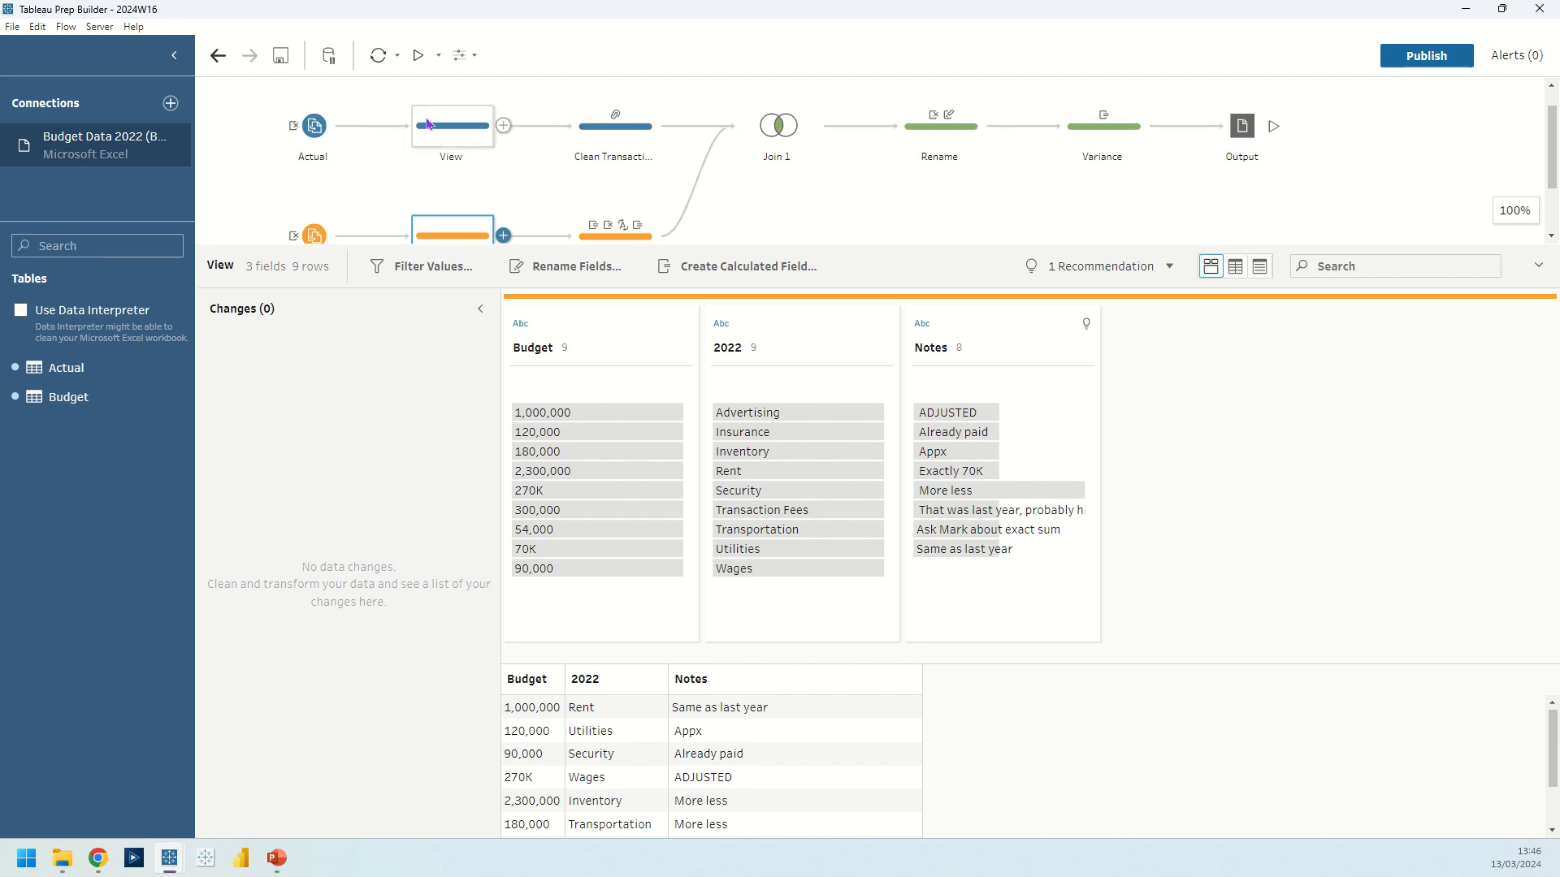
left_click(599, 133)
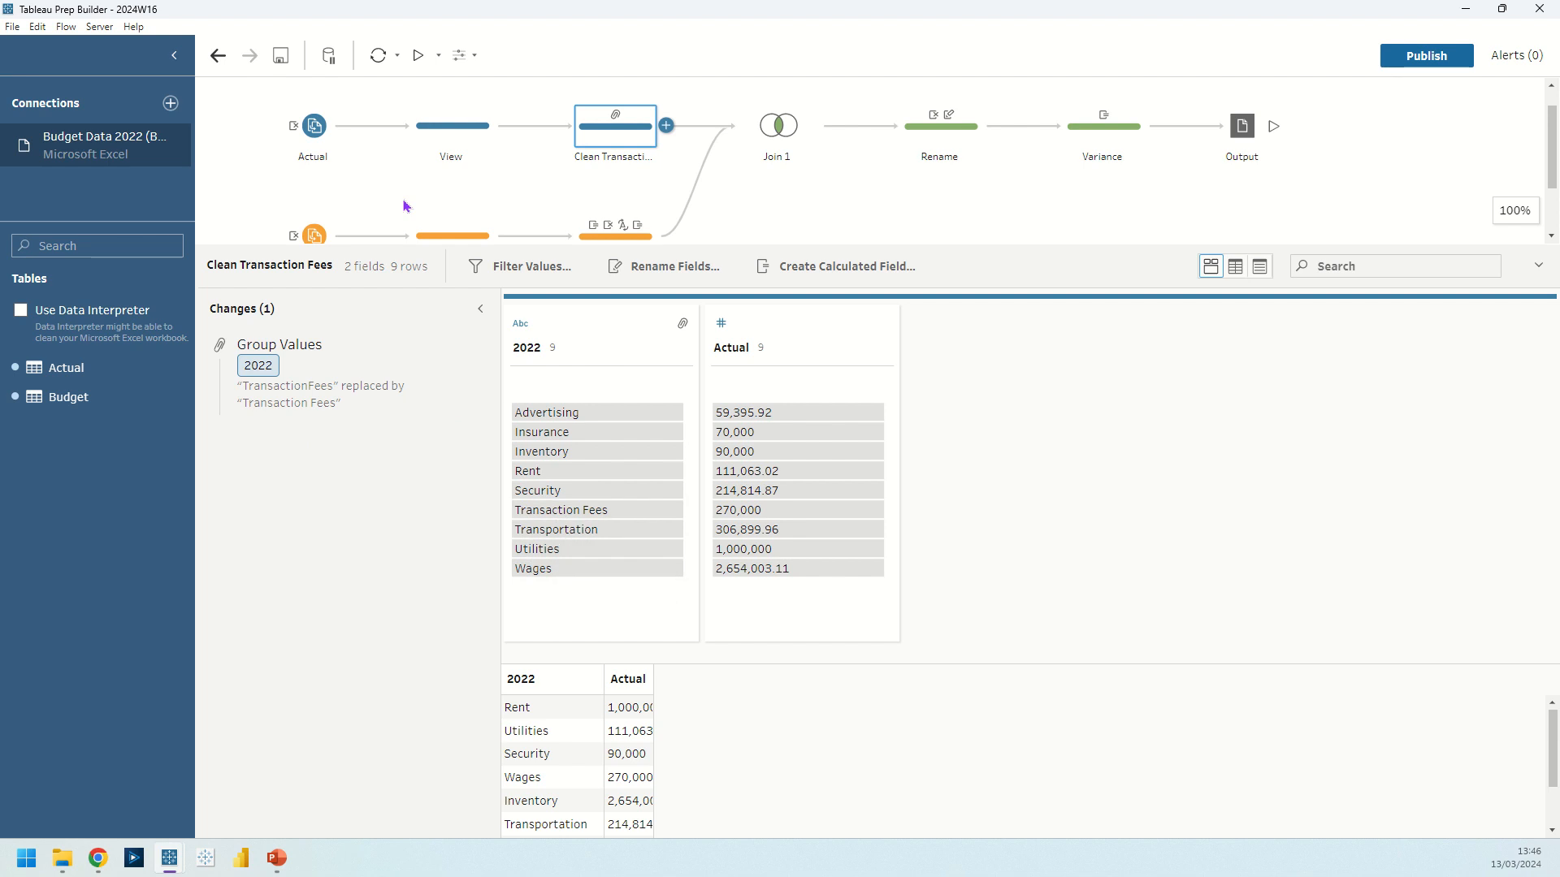
Open the Transaction Fees value of the 2022 field for editing and leave the edit.
double_click(585, 512)
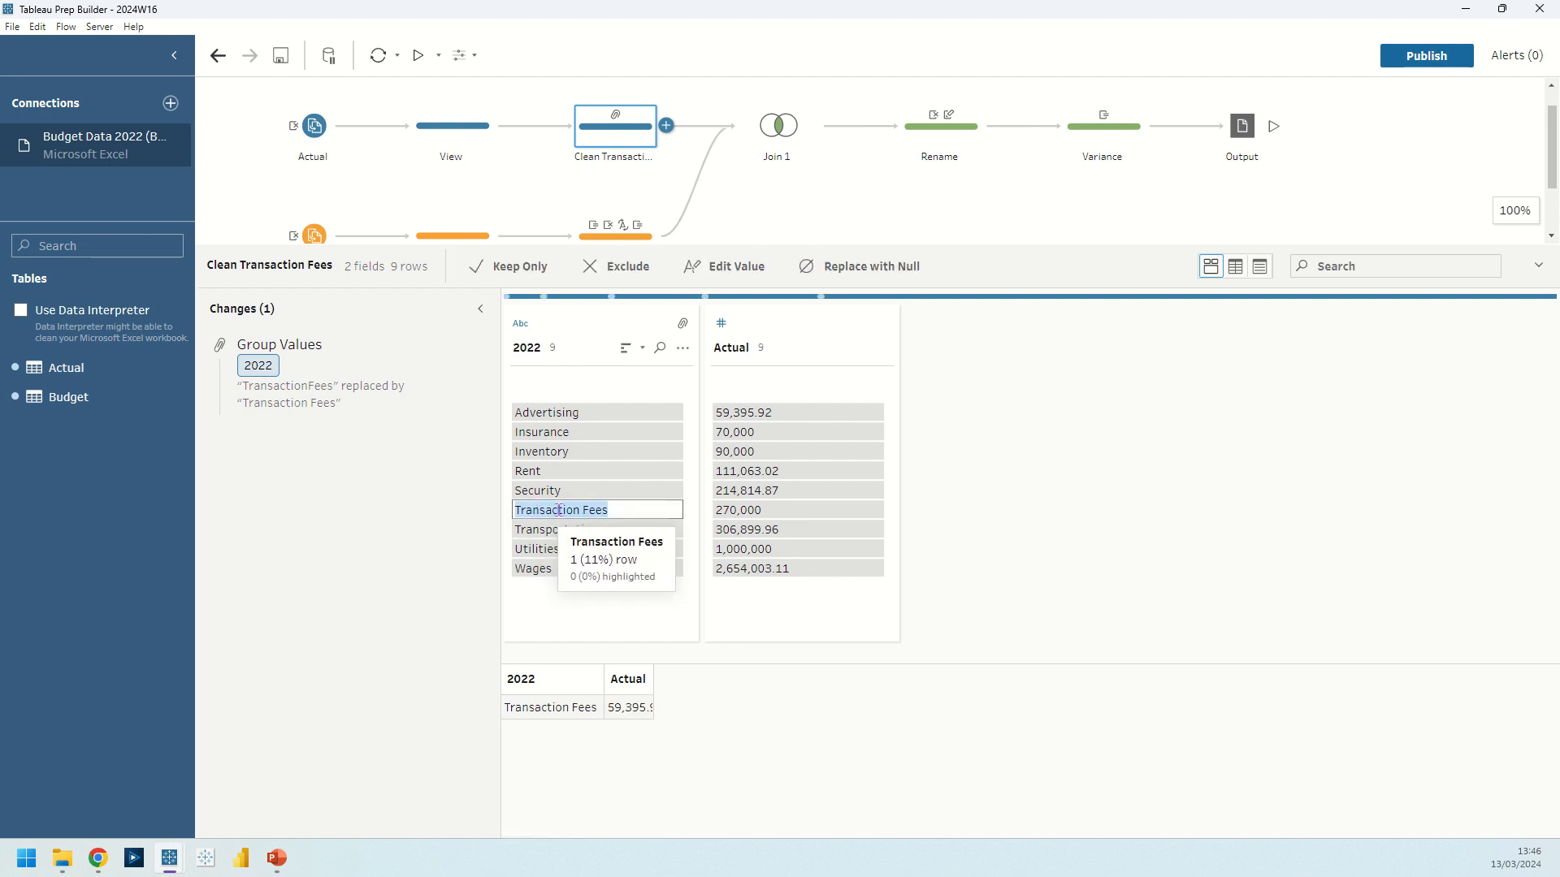
left_click(585, 511)
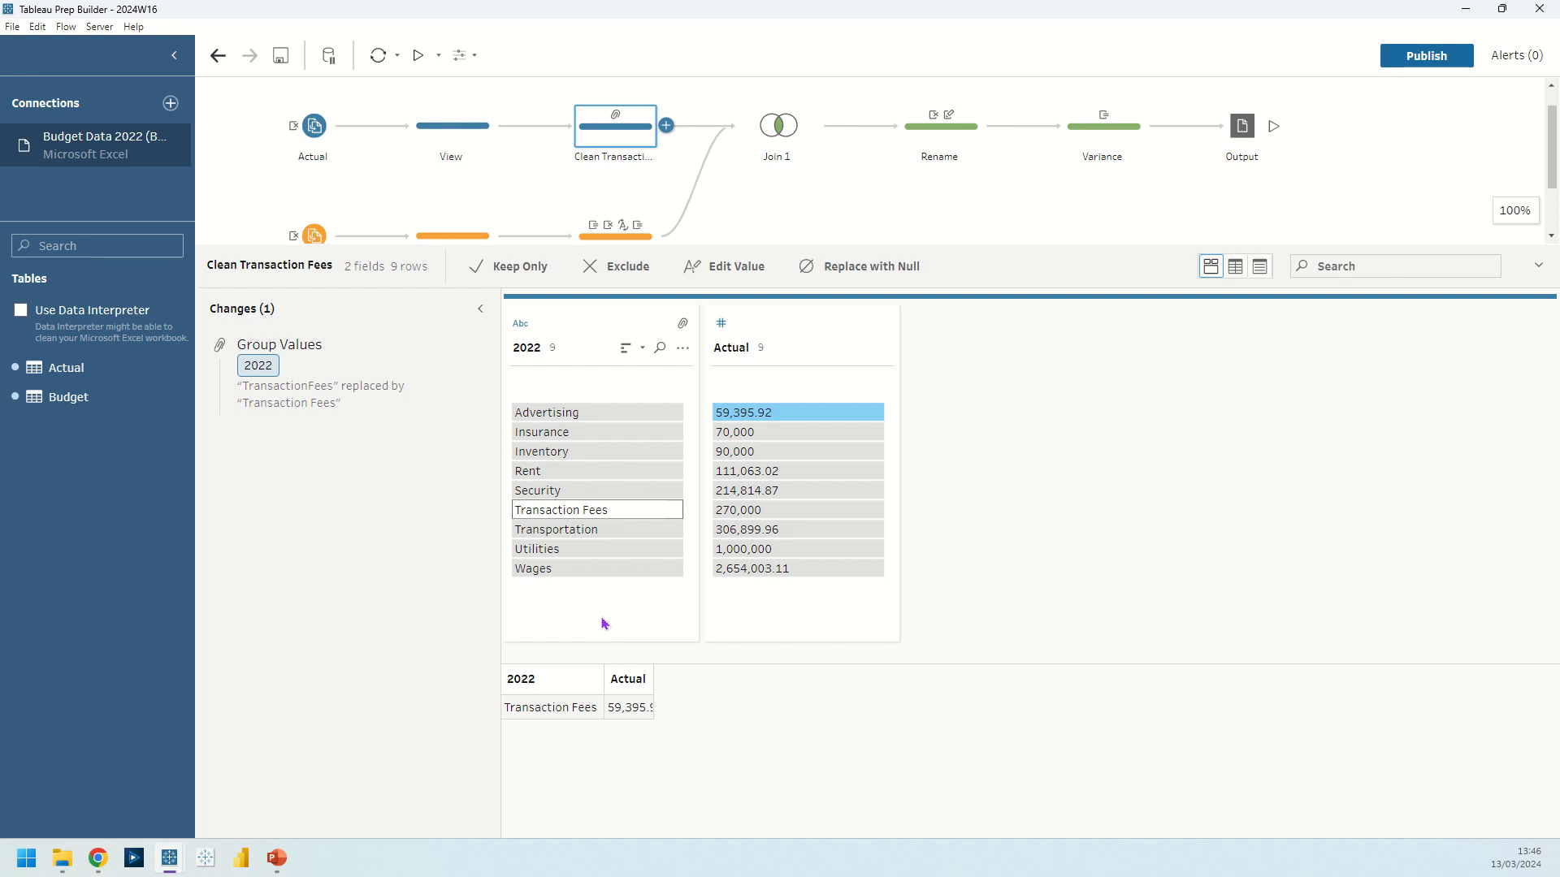
double_click(586, 509)
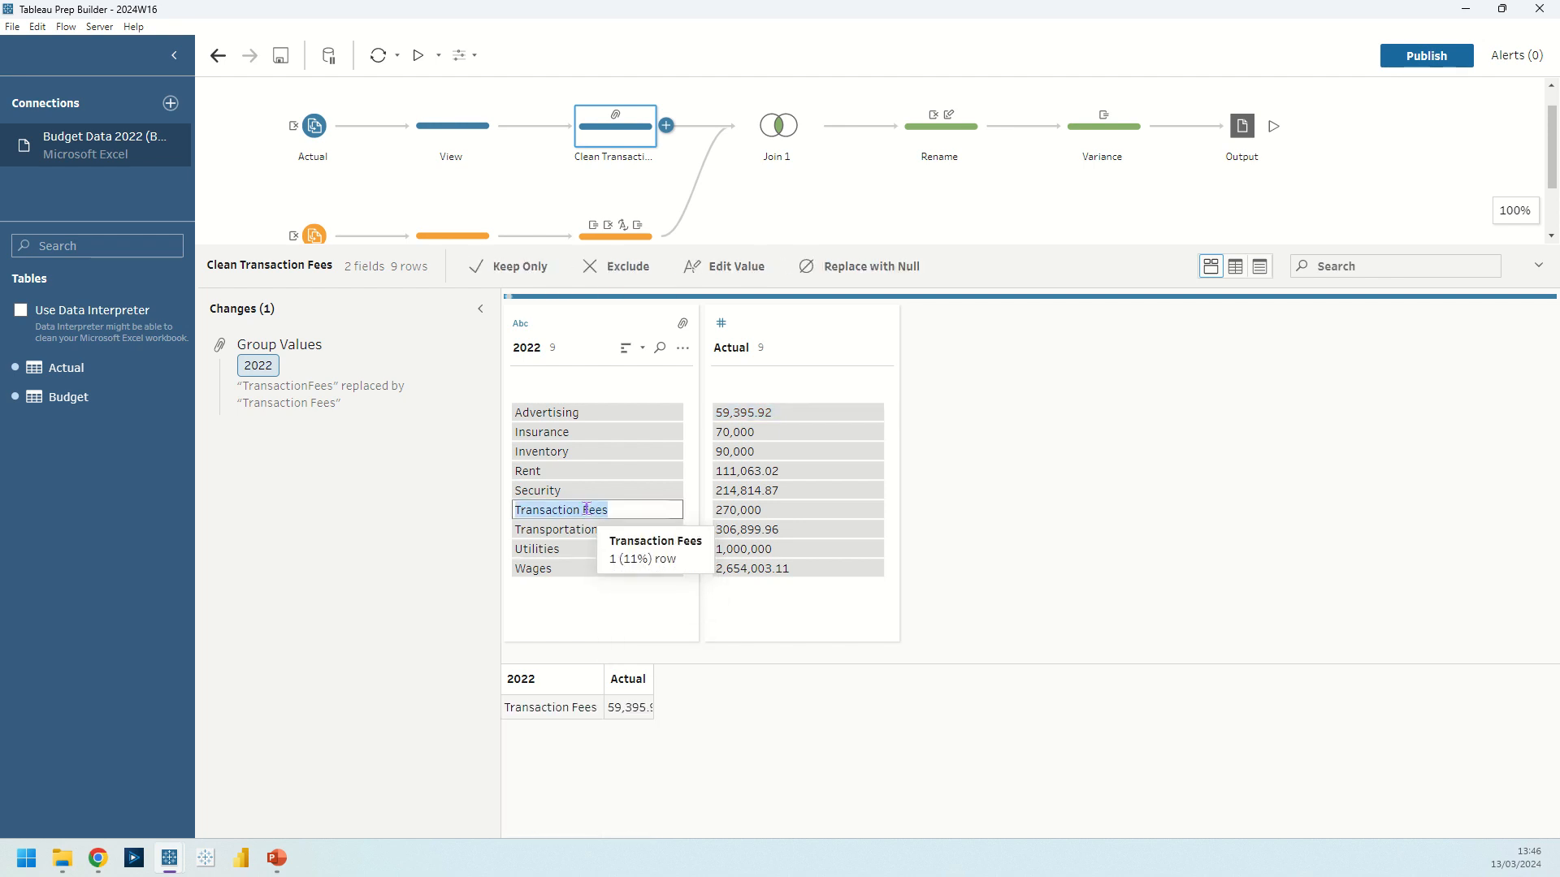
left_click(586, 510)
left_click(583, 508)
key("BackSpace")
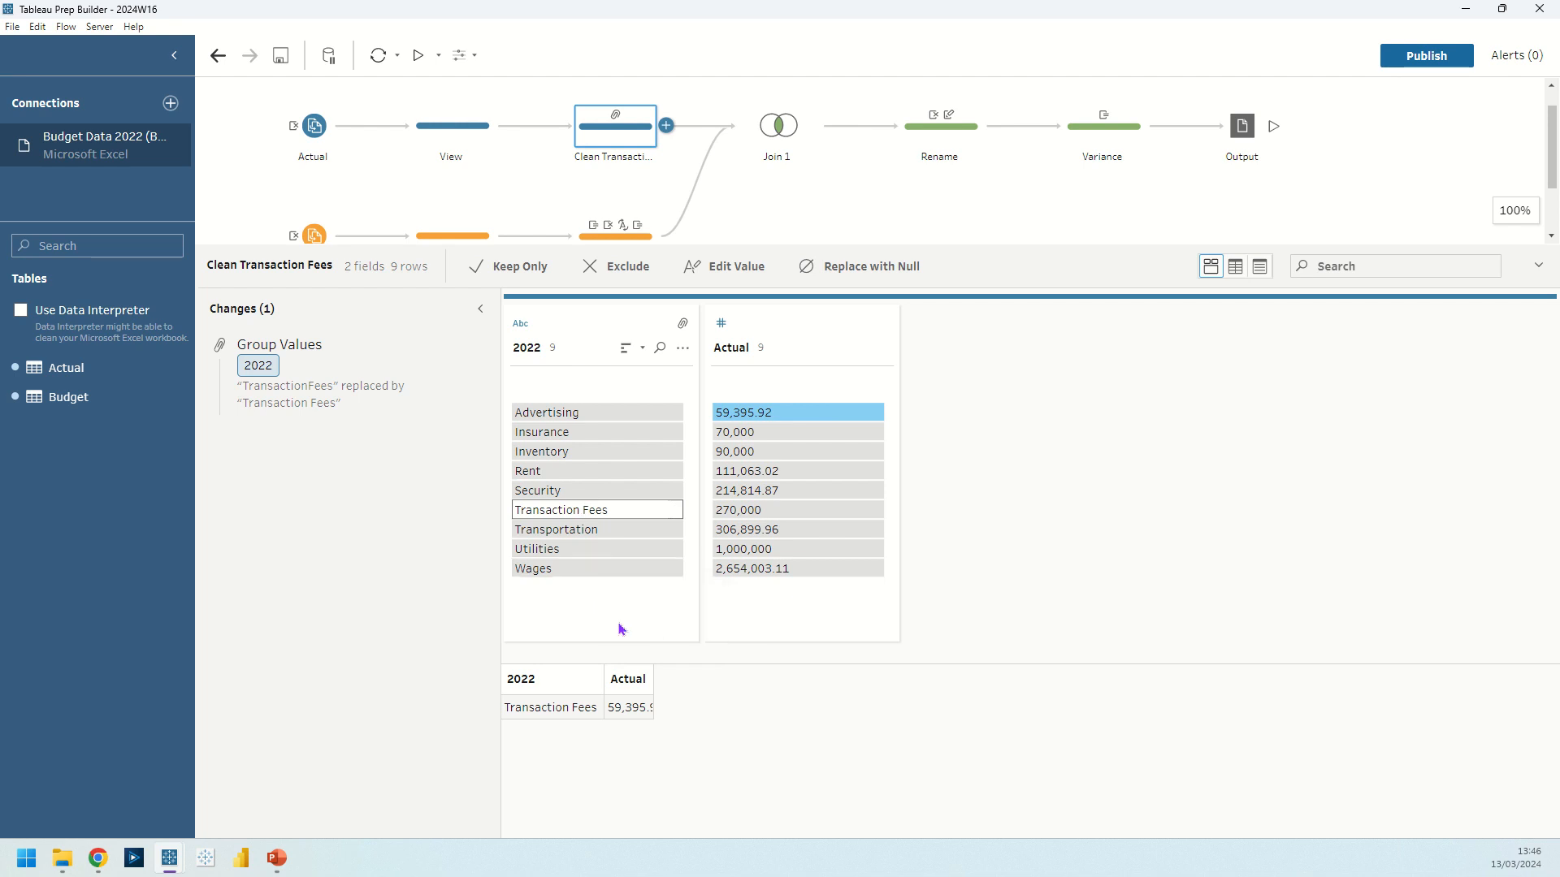
key("Return")
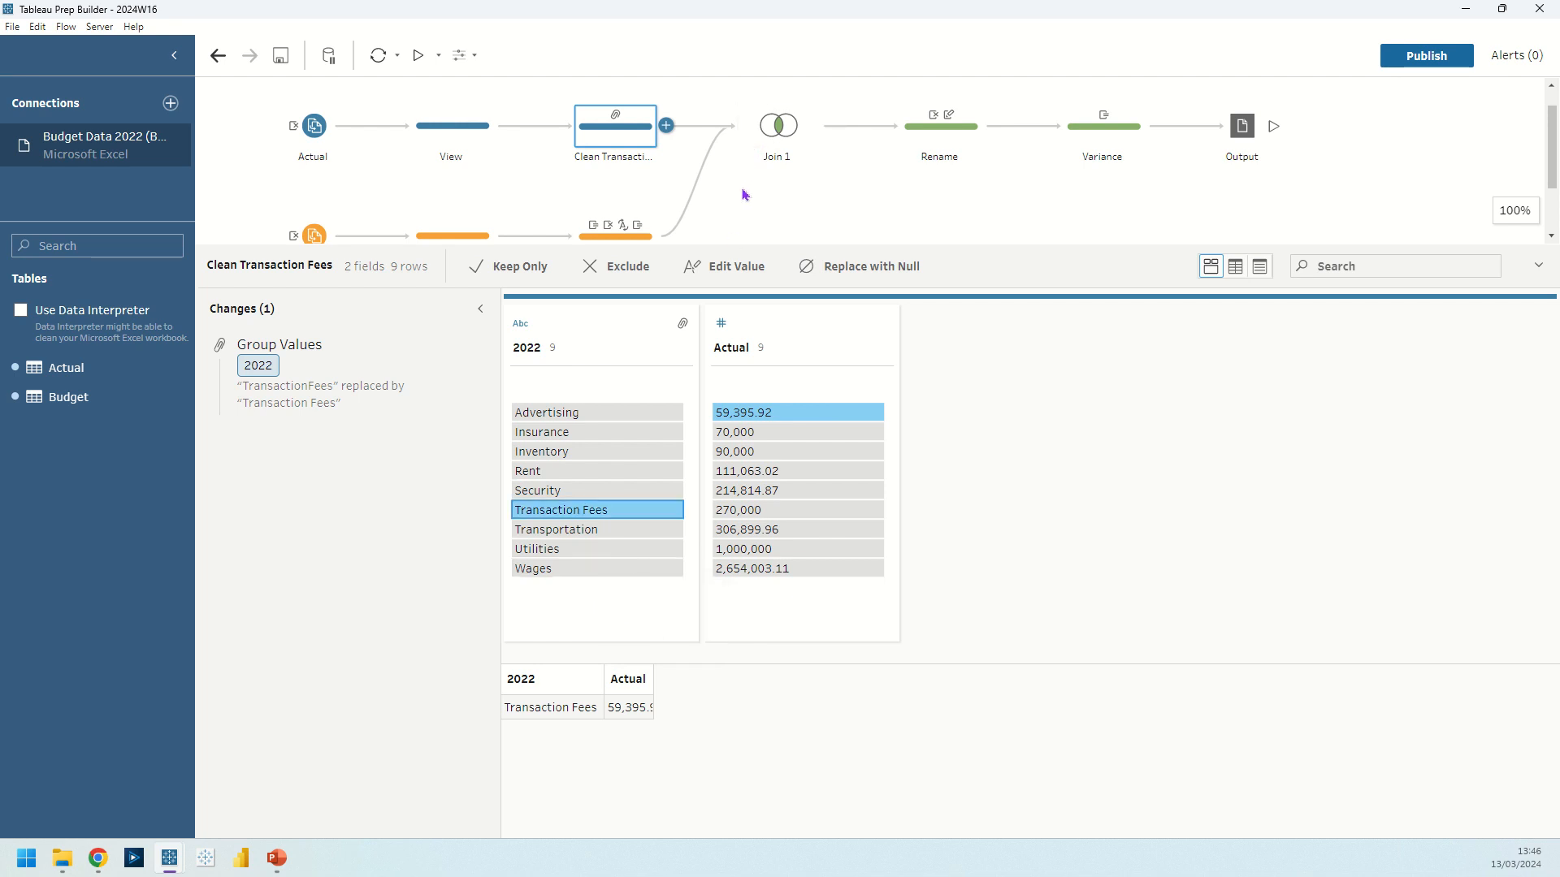
Open the Budget branch's View step and highlight the rows with Budget values 270K and 70K.
scroll(745, 195, "down", 1)
scroll(745, 195, "down", 2)
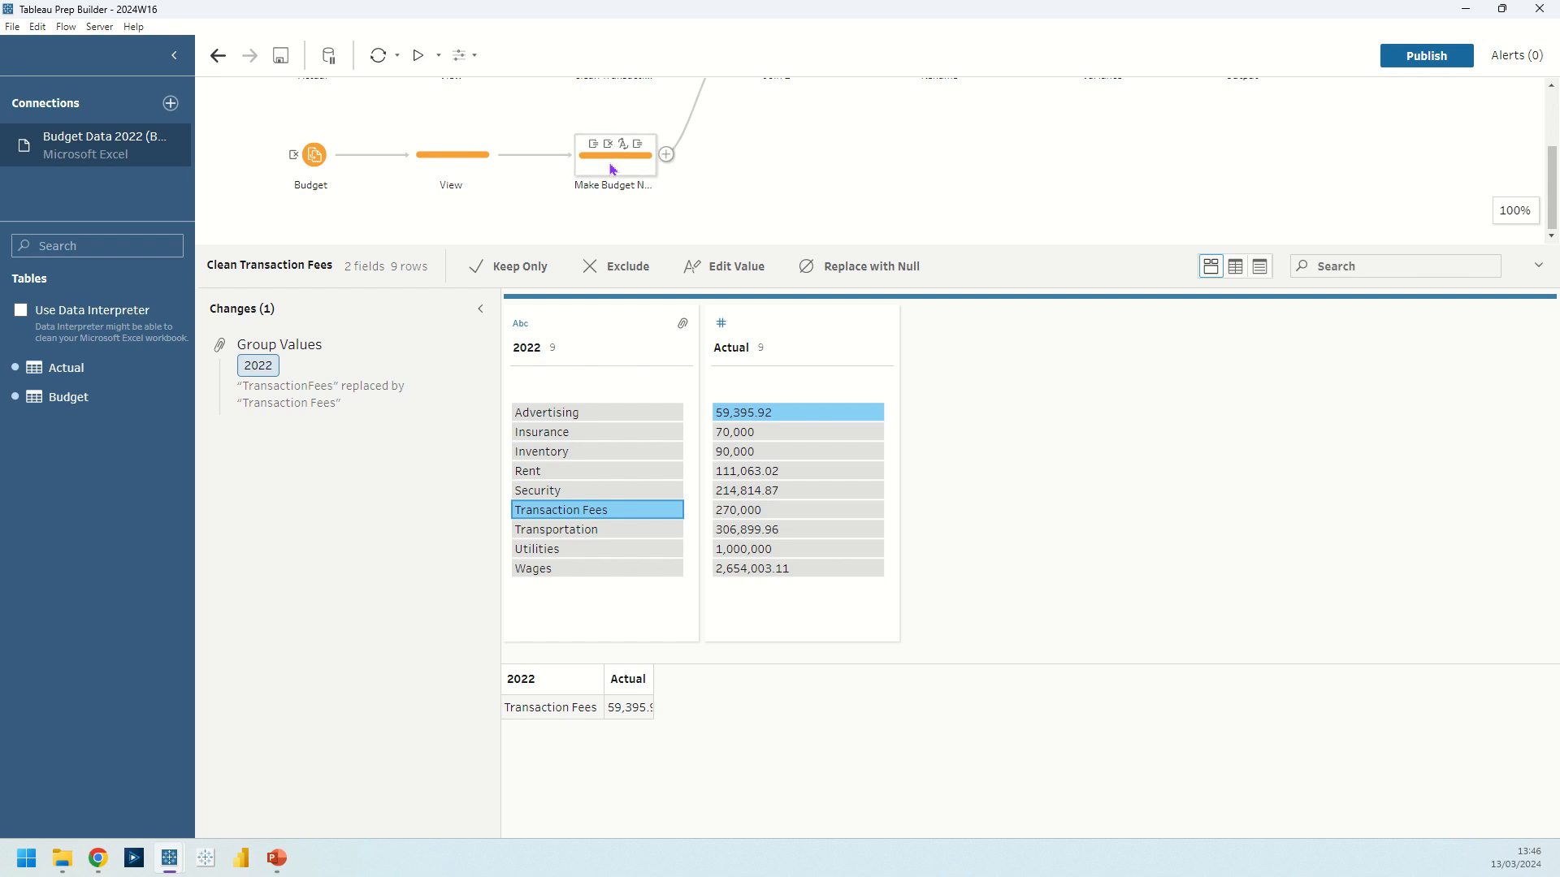
left_click(613, 169)
left_click(452, 154)
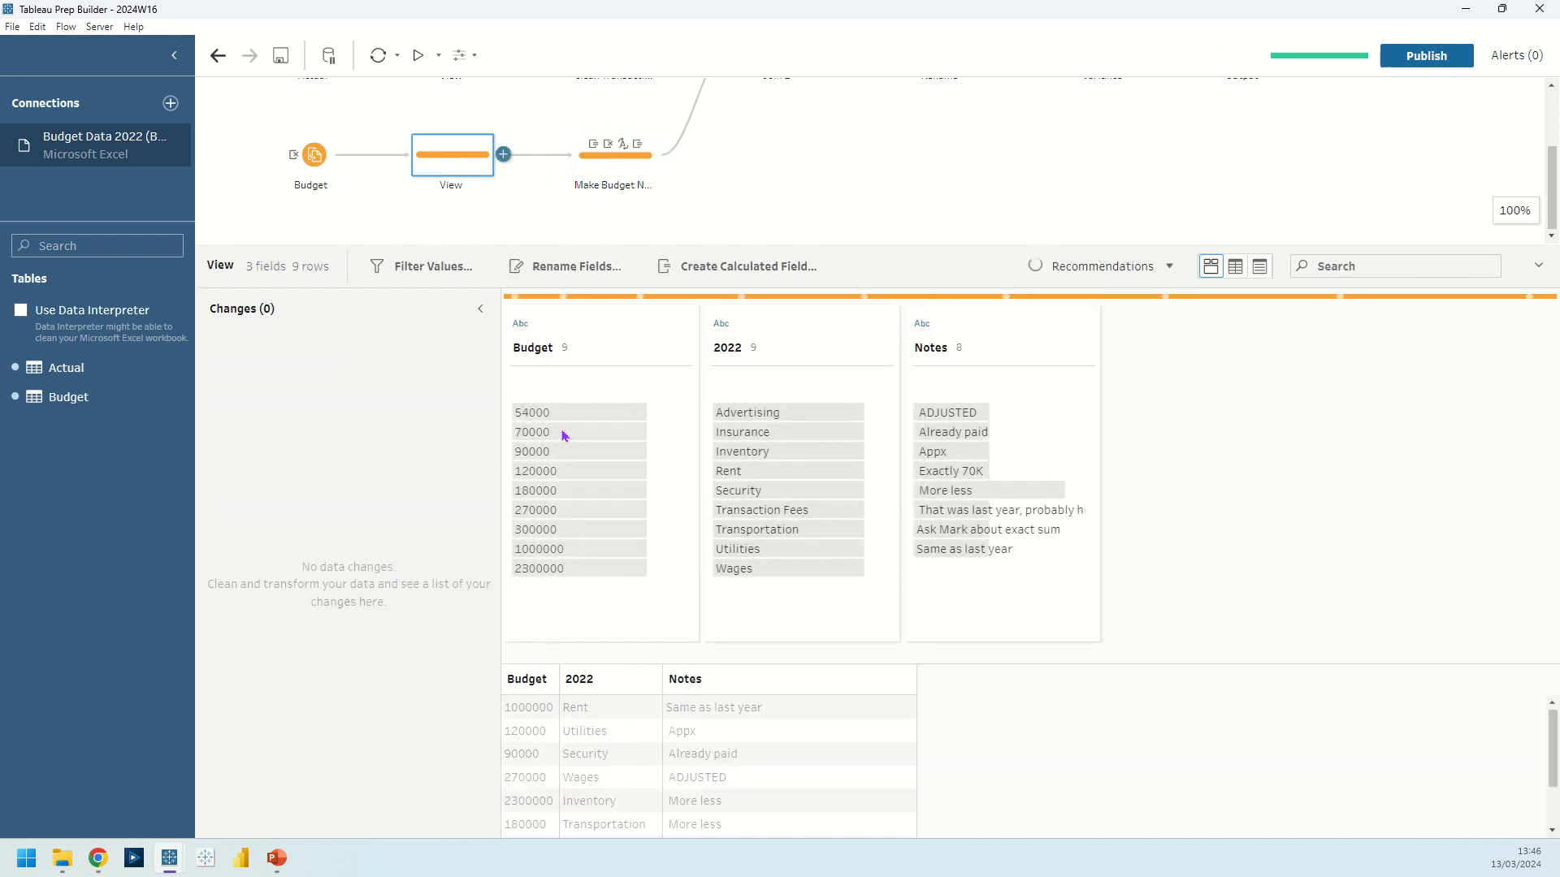
left_click(573, 490)
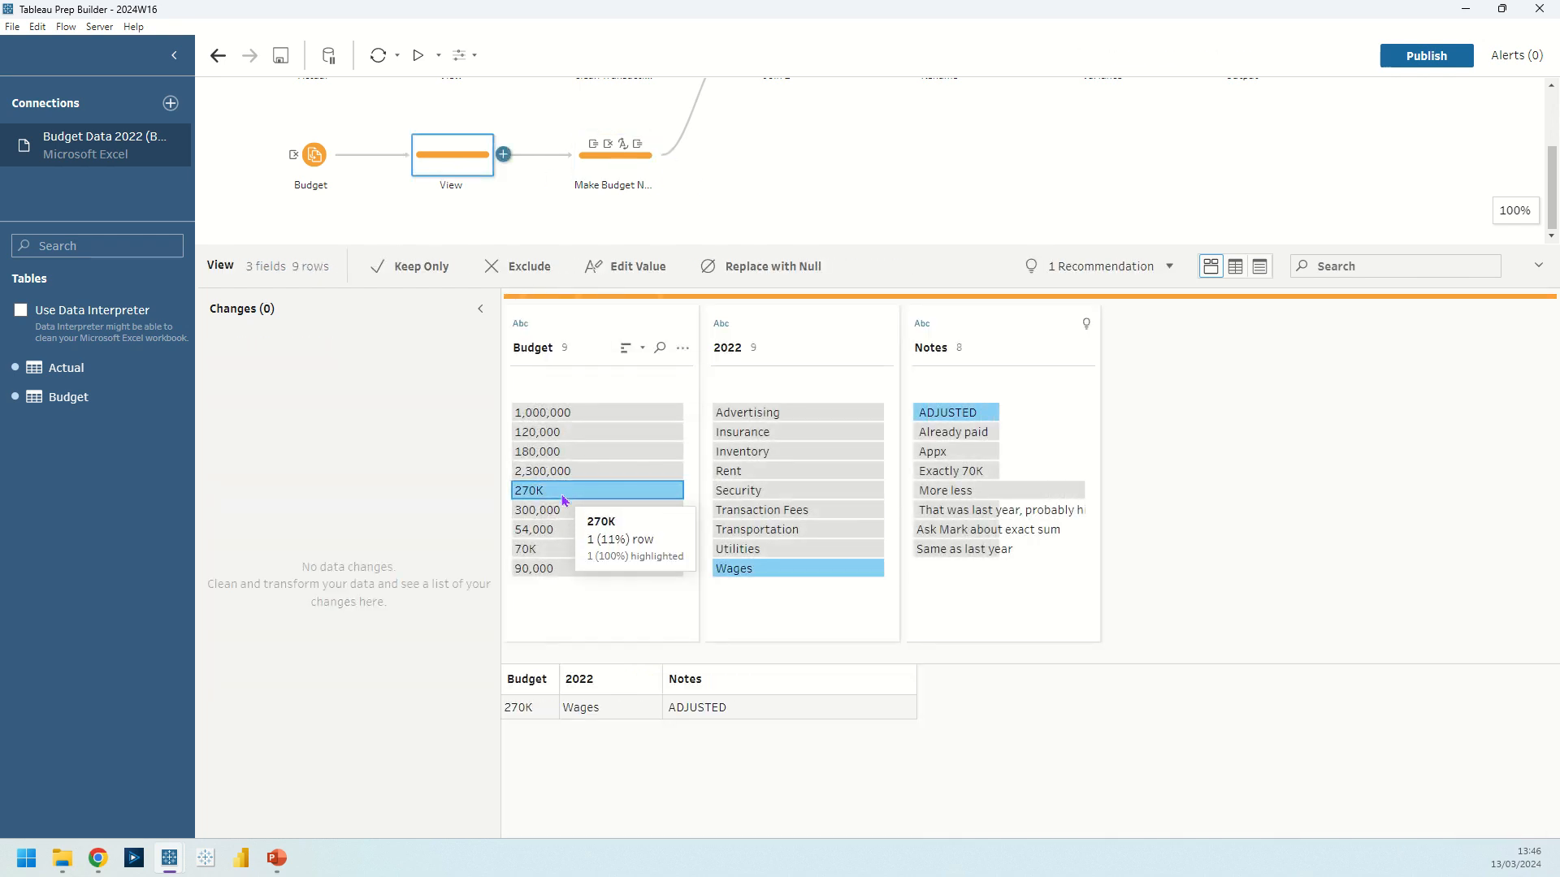
left_click(553, 551, "ctrl")
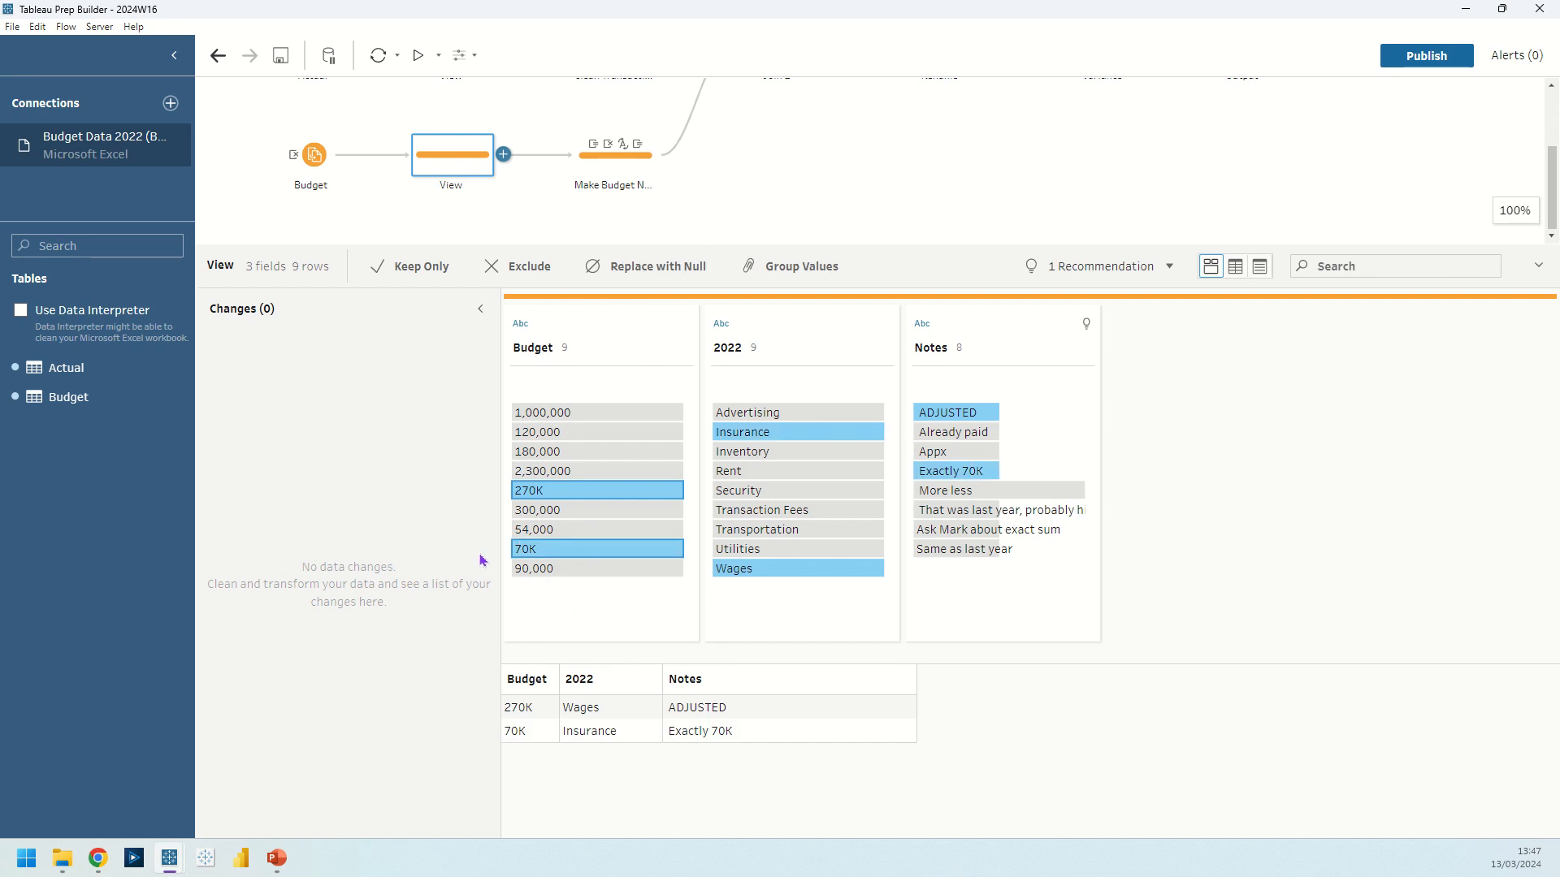
Try converting the Budget field to Number (whole), and remove that type change from the View step.
left_click(563, 333)
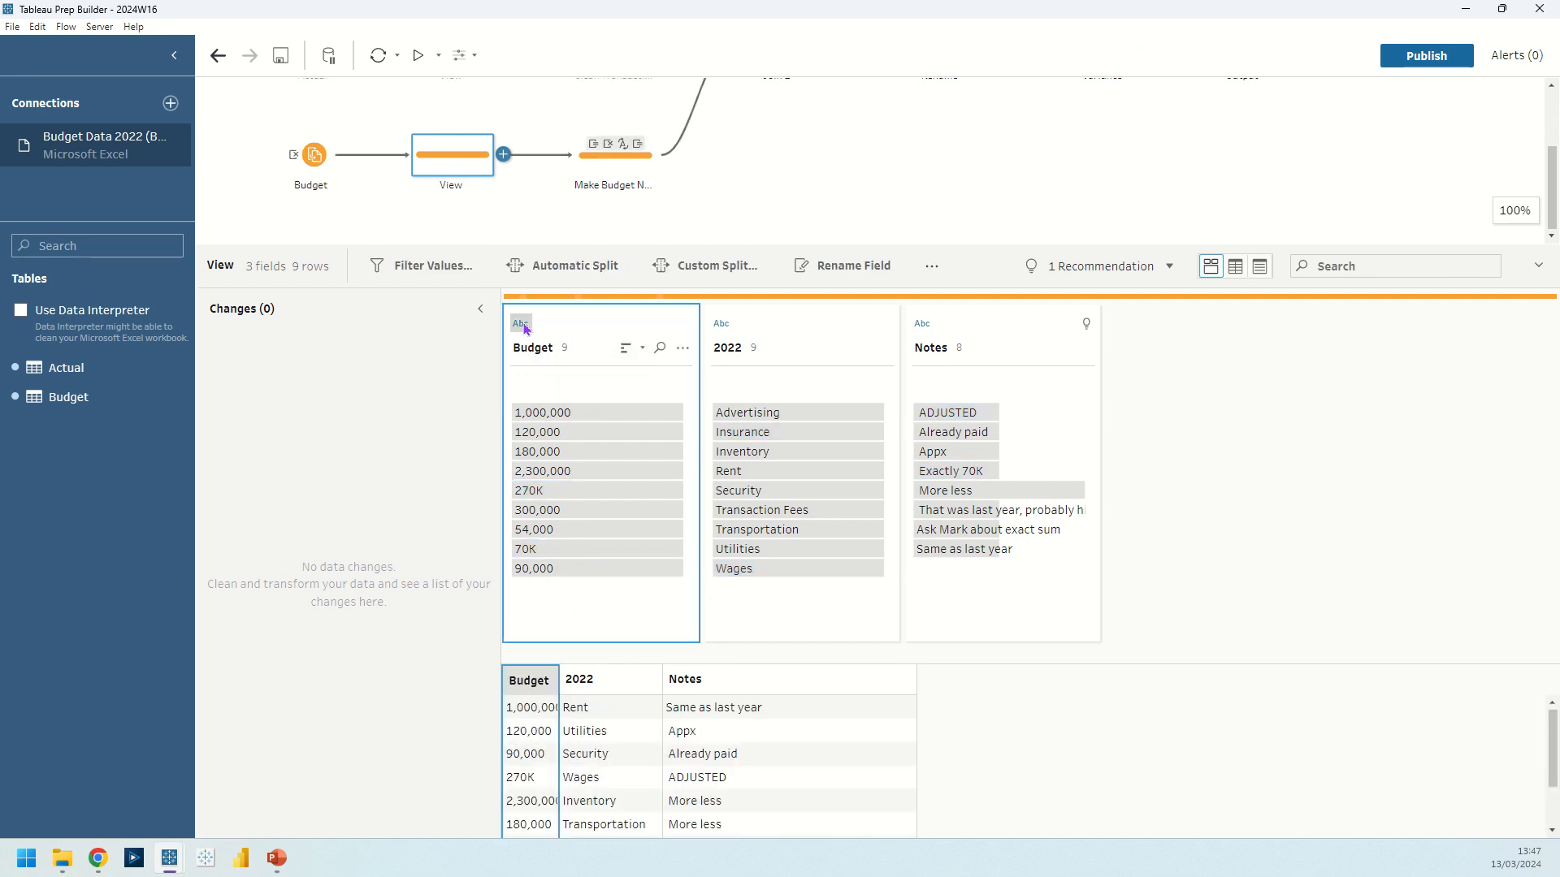
left_click(520, 323)
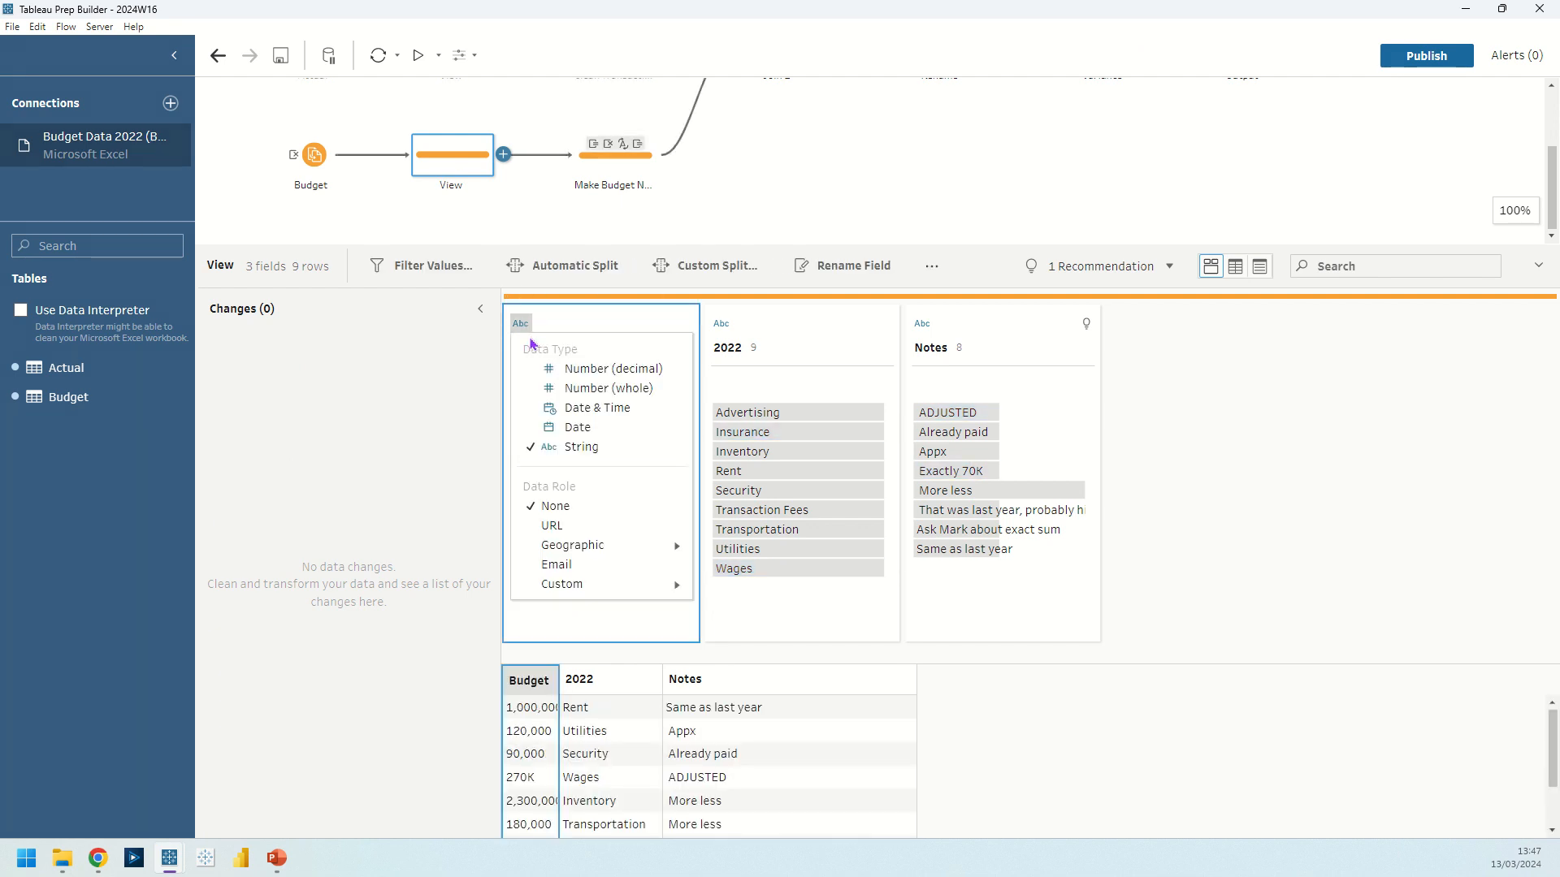
left_click(632, 390)
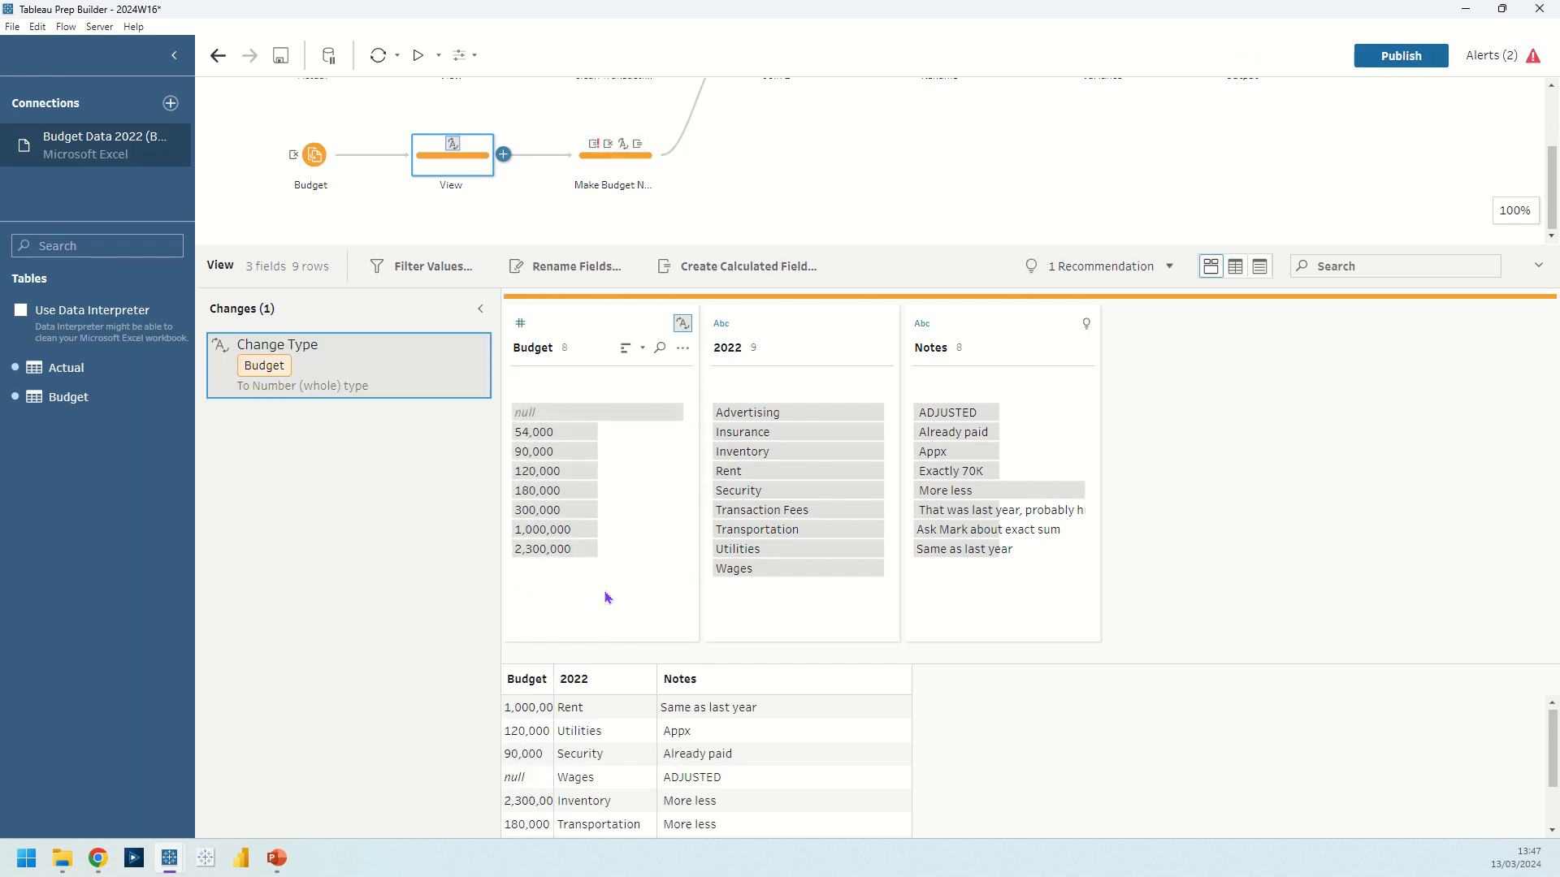
left_click(565, 413)
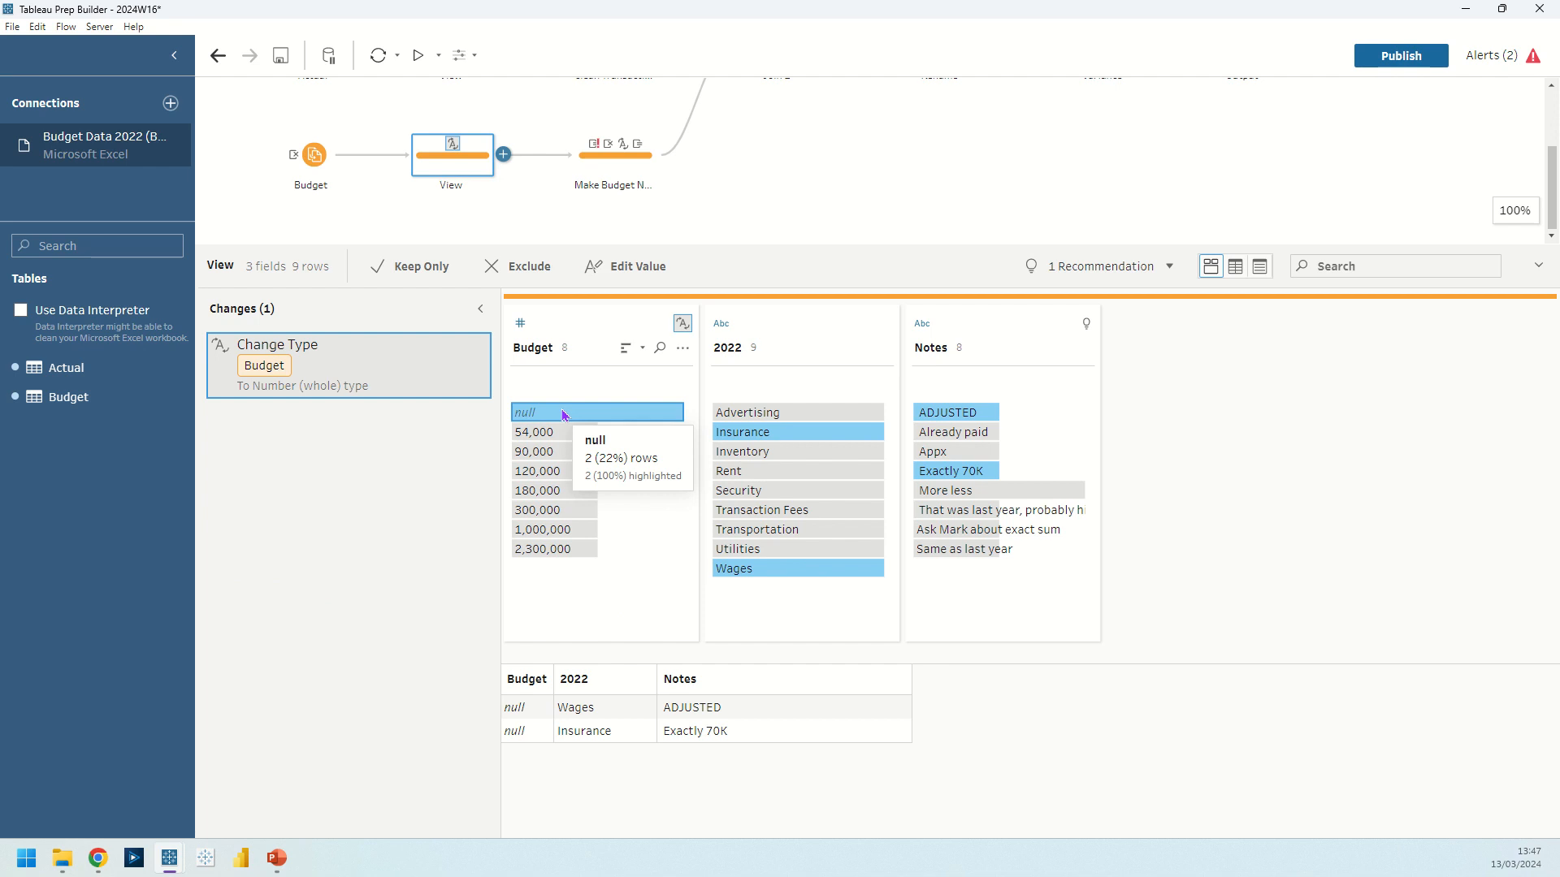
left_click(474, 351)
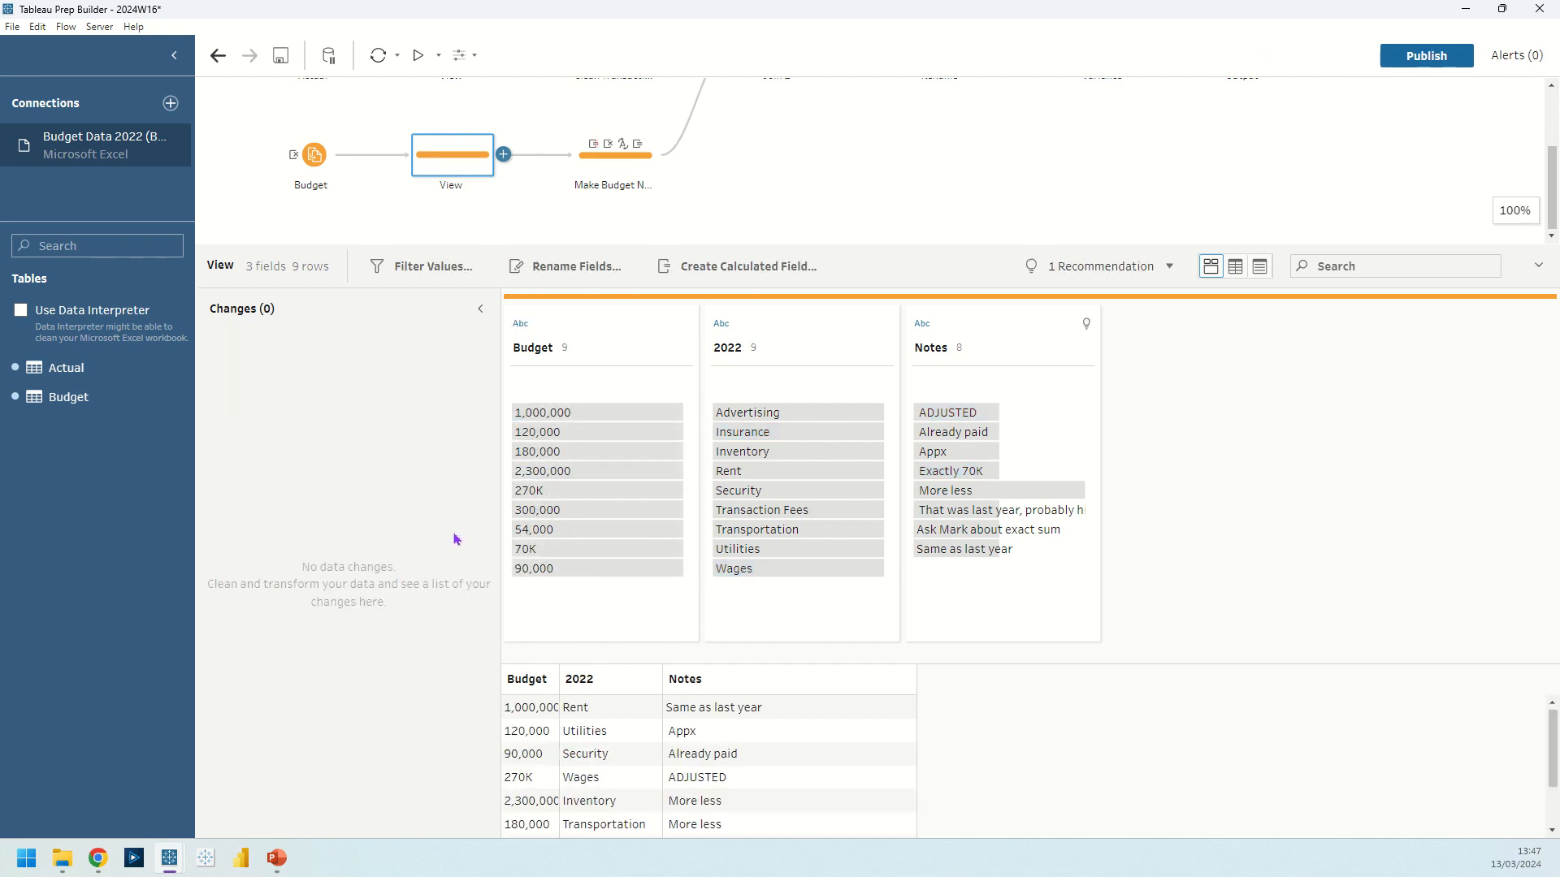
Look up the Duplicate Field option for the Budget field without applying it.
left_click(602, 335)
right_click(602, 335)
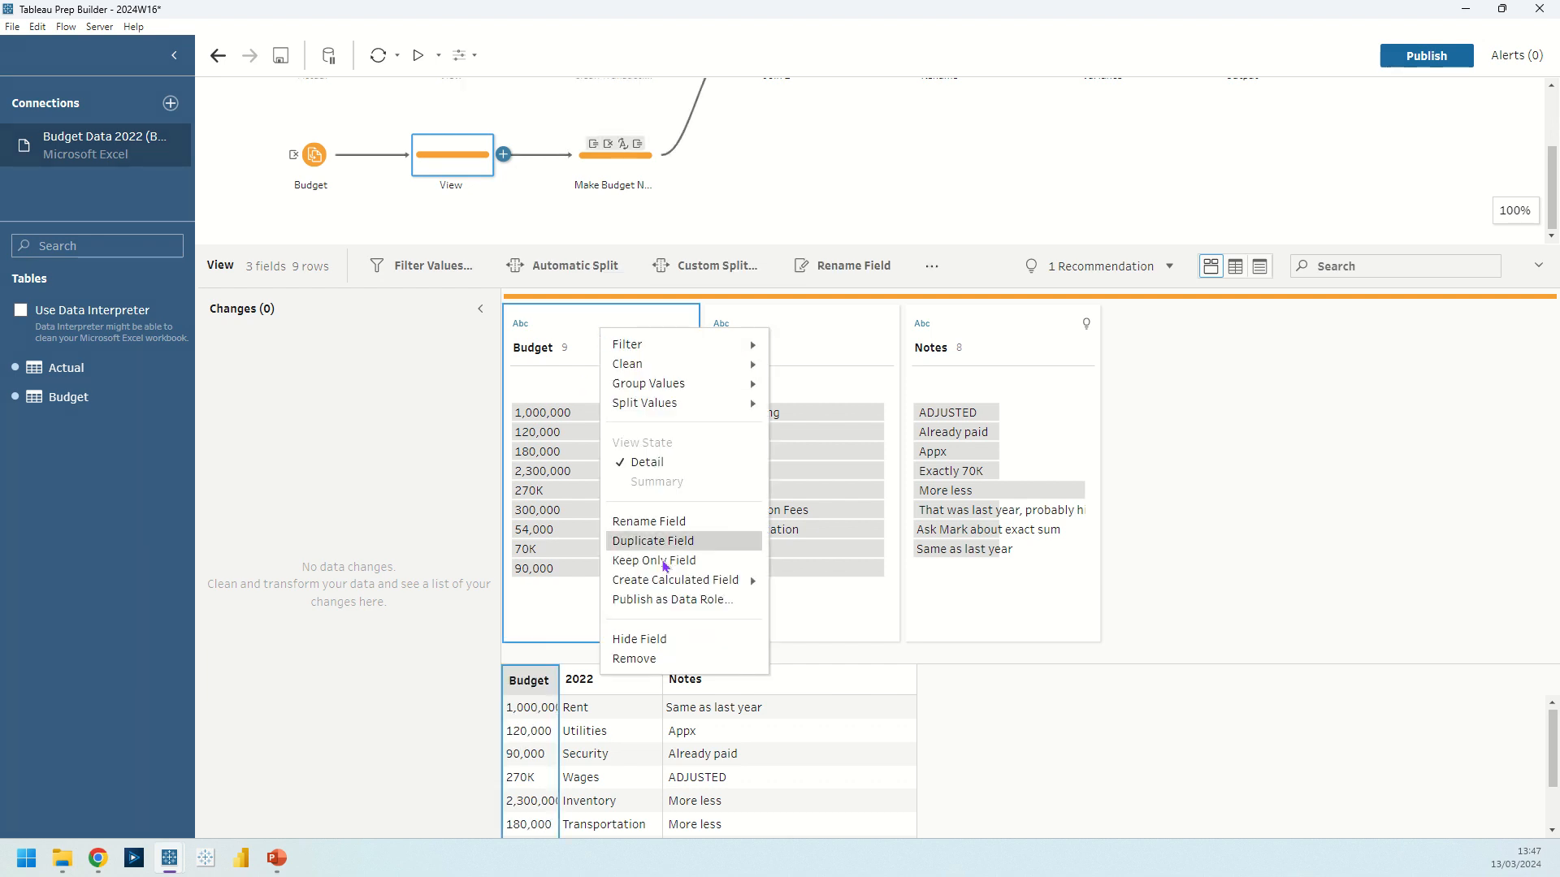
left_click(393, 506)
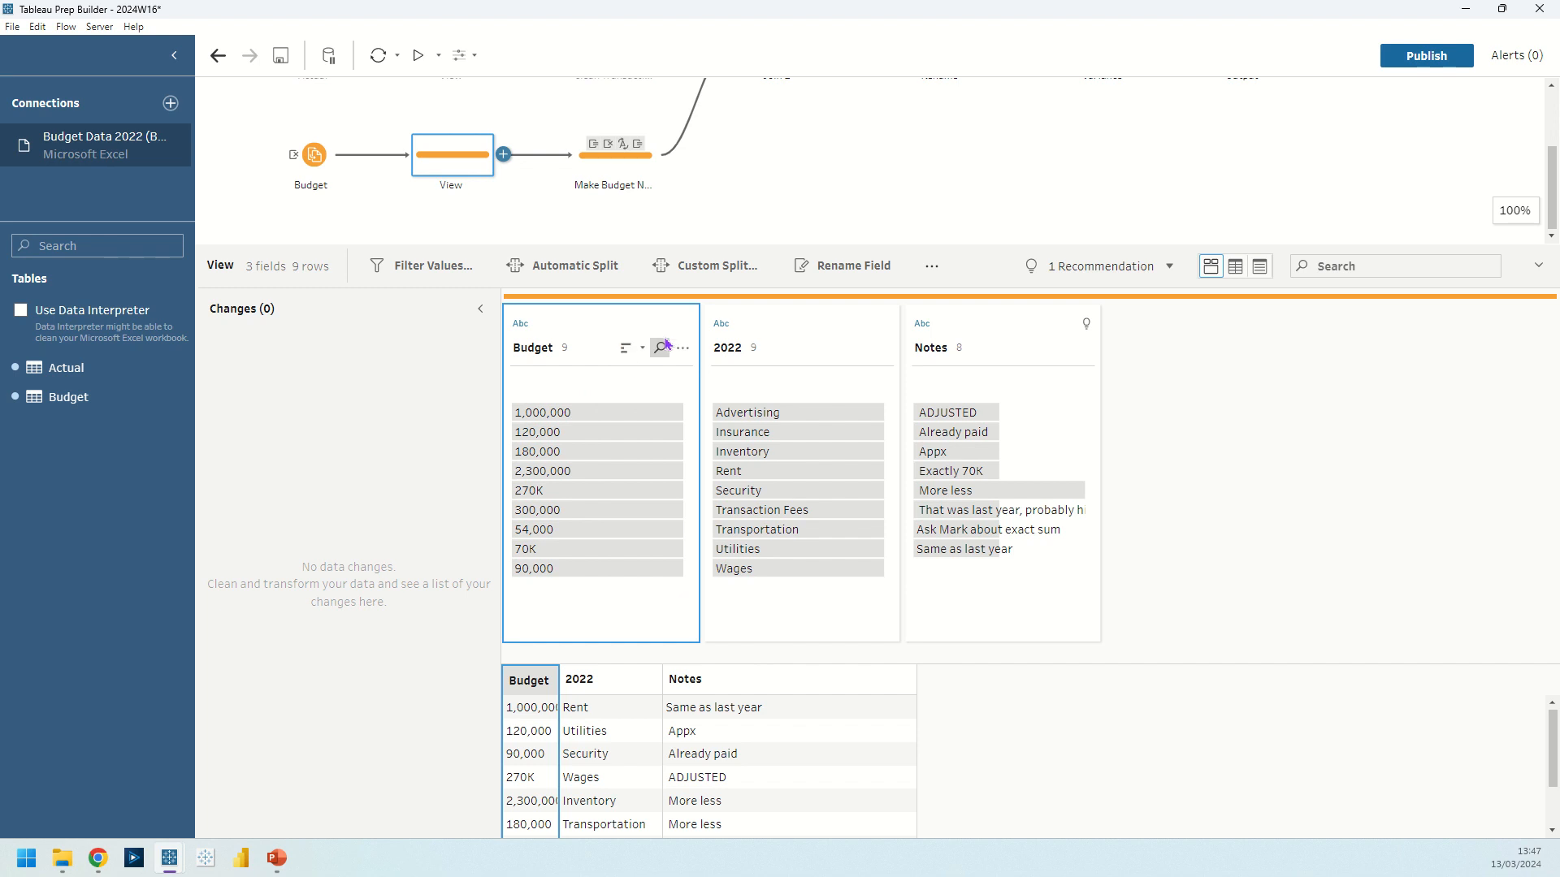
Open the Make Budget Numeric step and review its Duplicate Field, Remove Letters and Change Type changes on Budget-1.
left_click(605, 153)
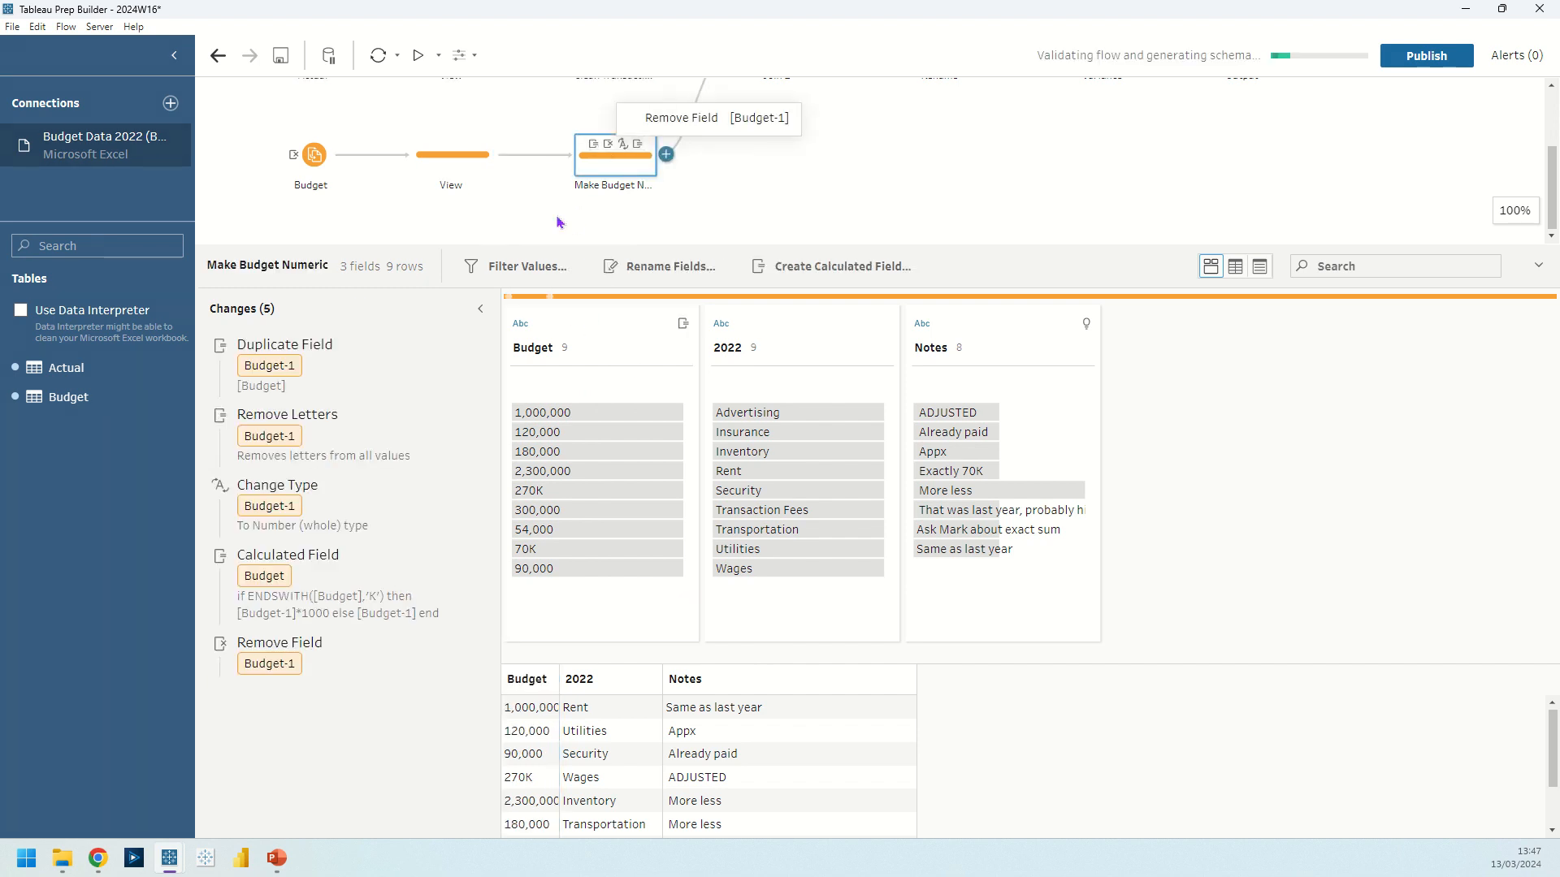
left_click(309, 364)
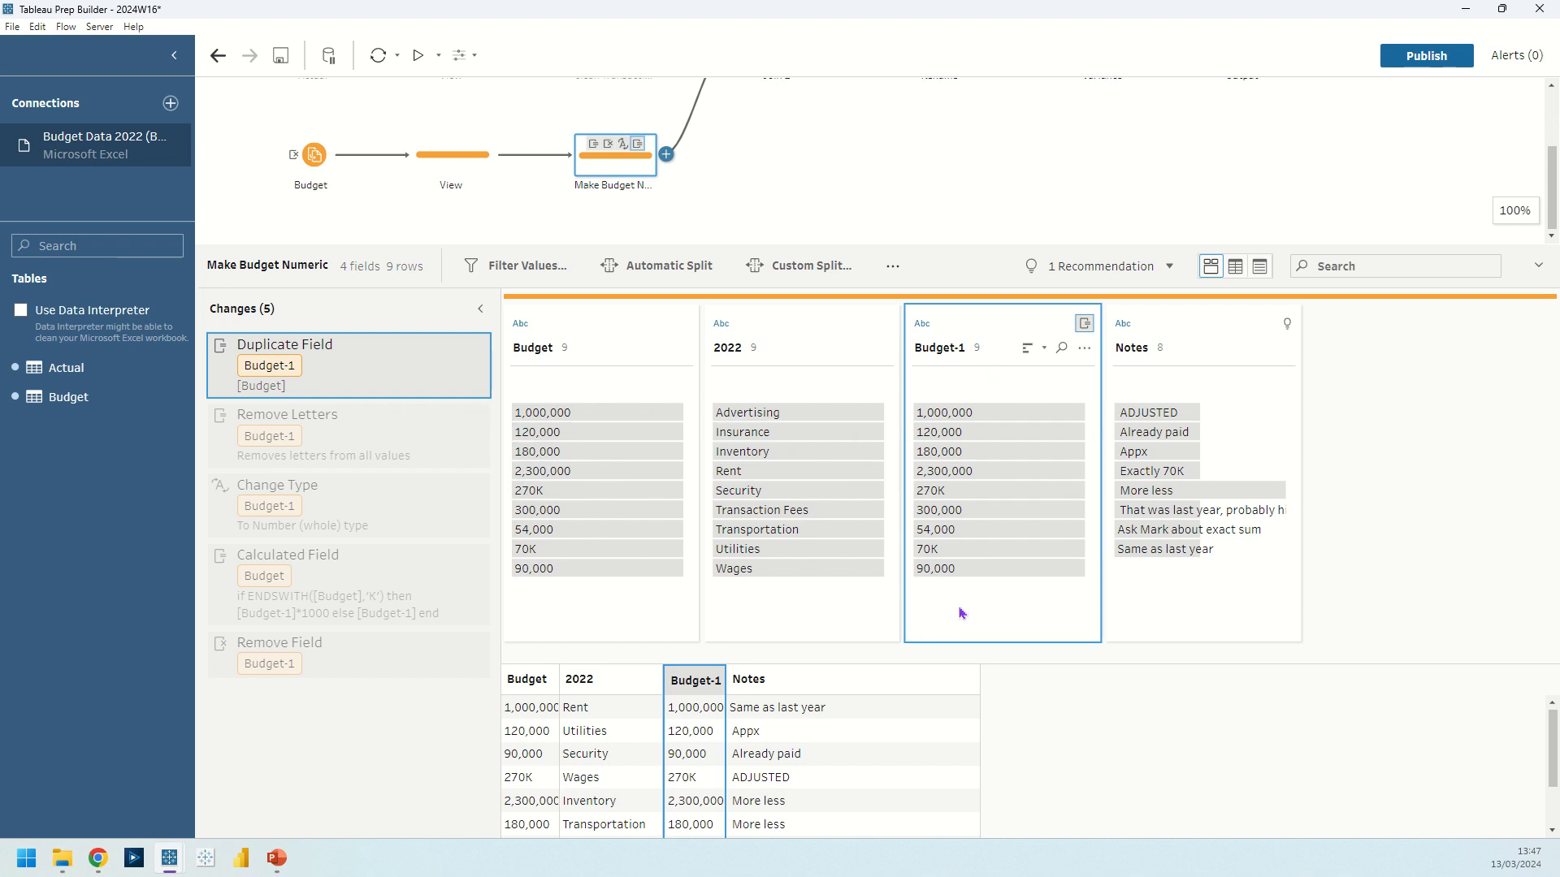
left_click(1083, 349)
mouse_move(1105, 396)
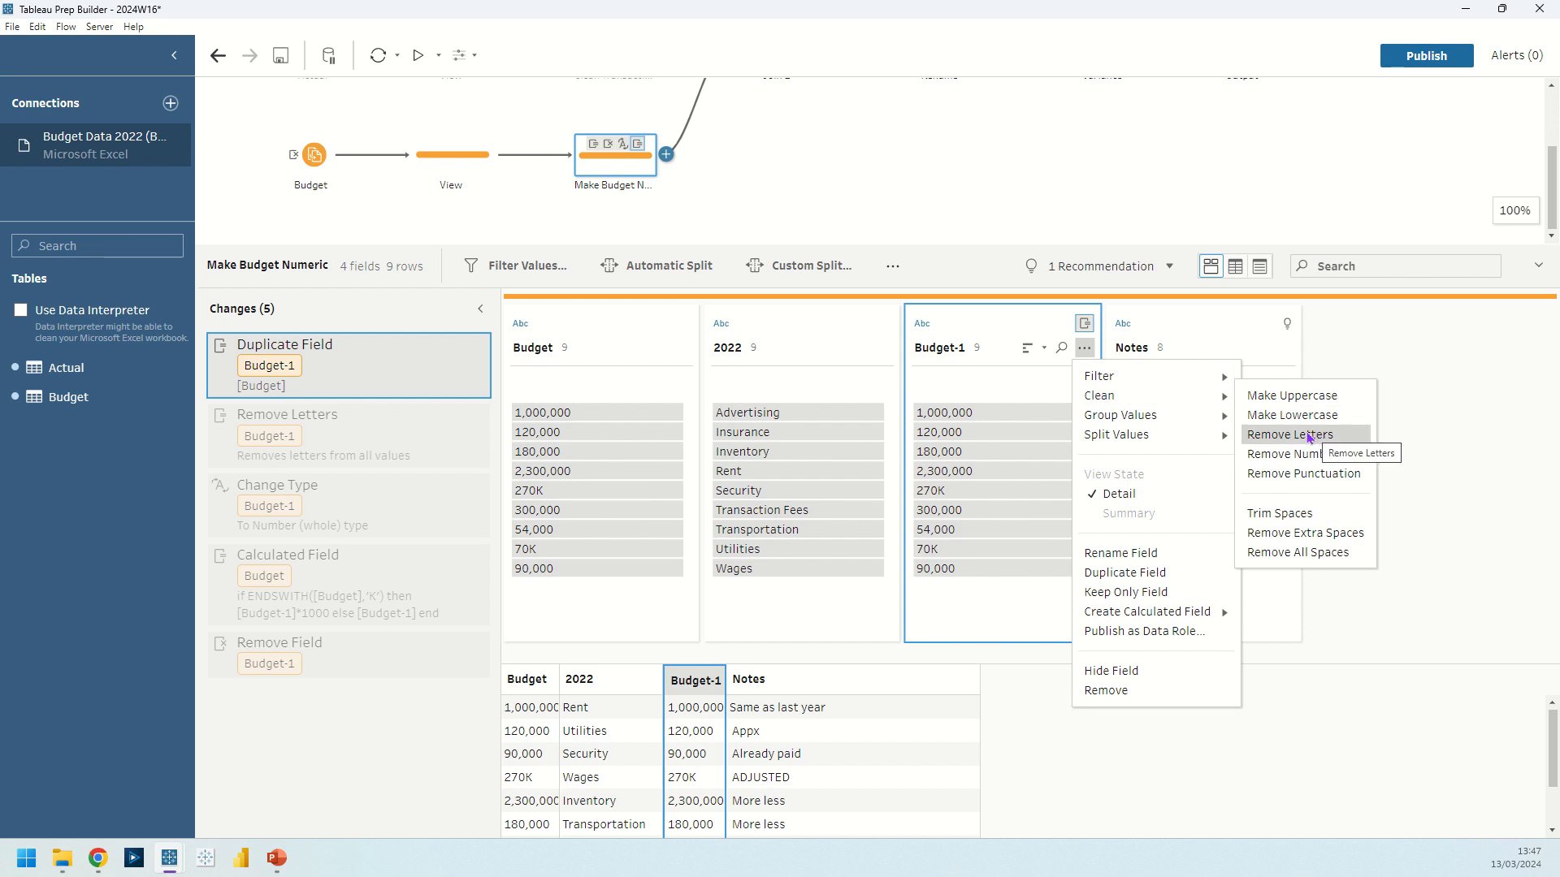
left_click(1015, 386)
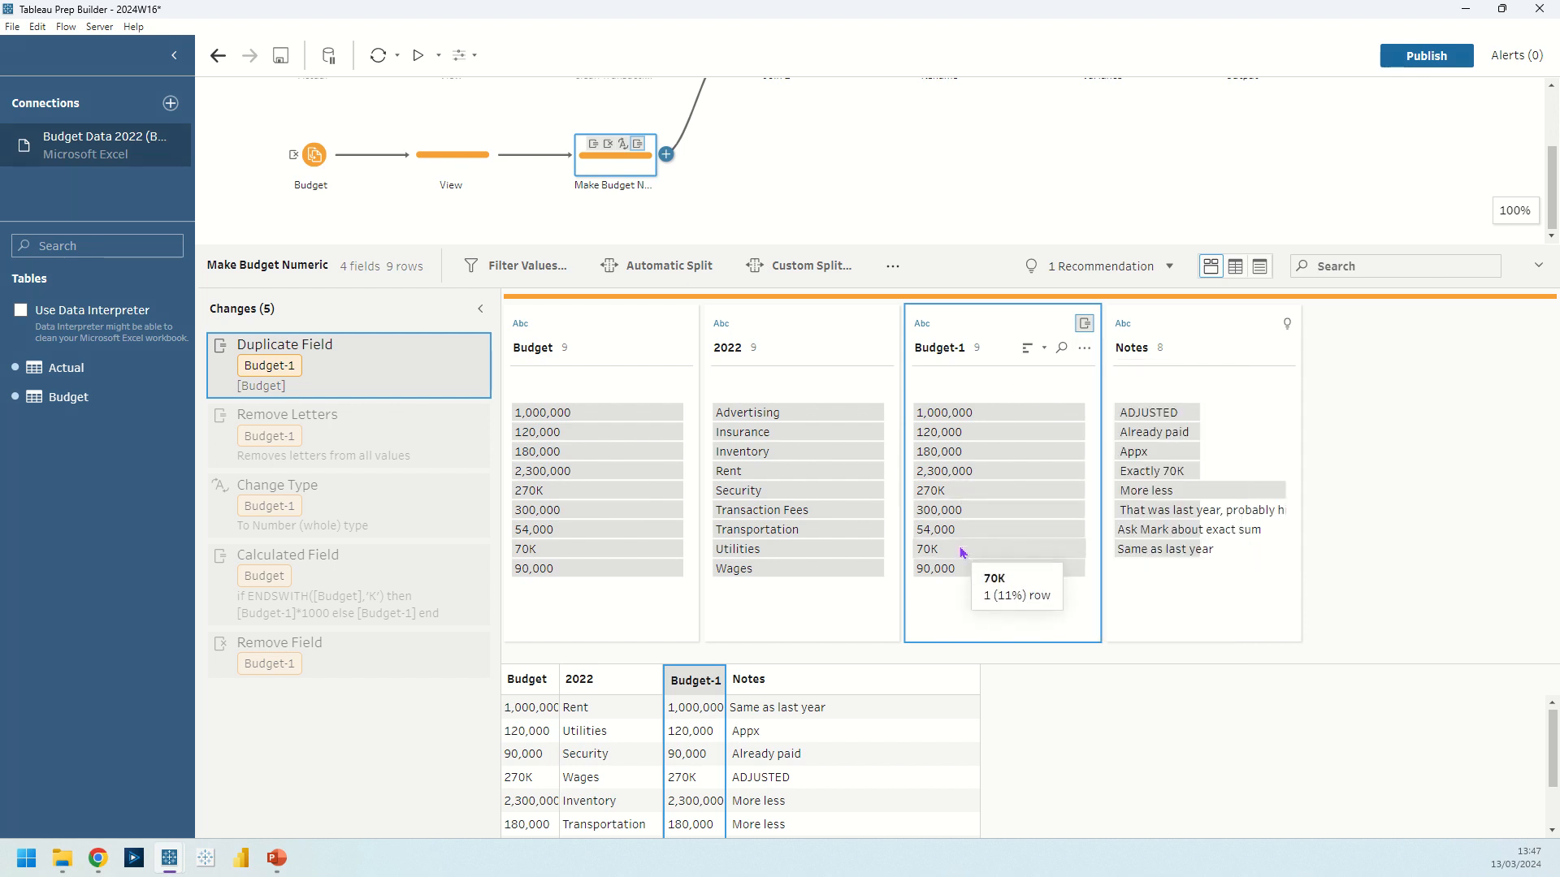
left_click(334, 446)
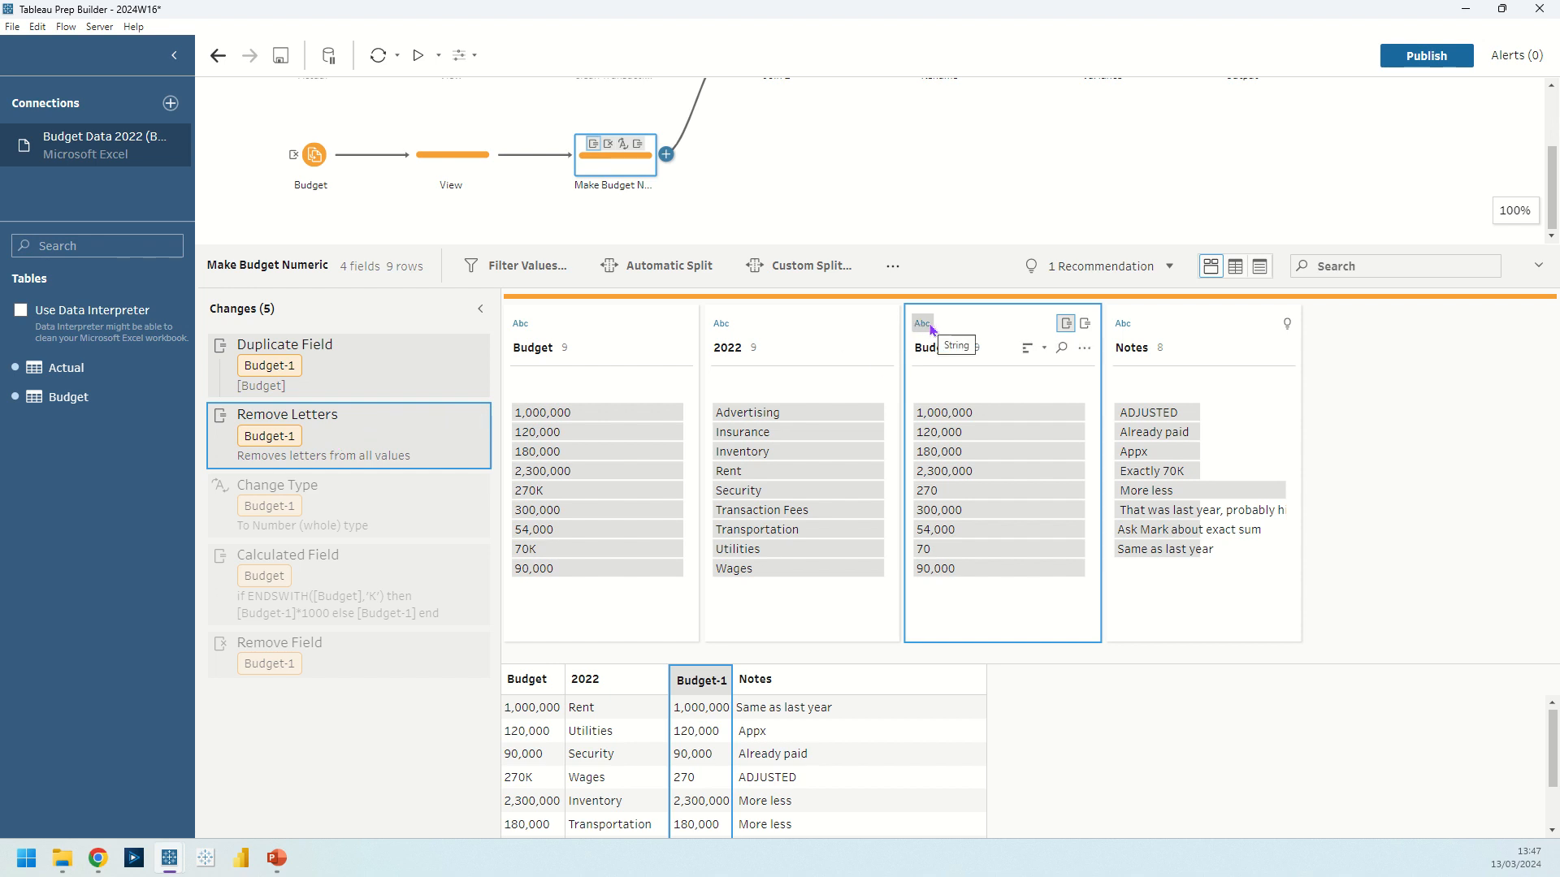
left_click(338, 508)
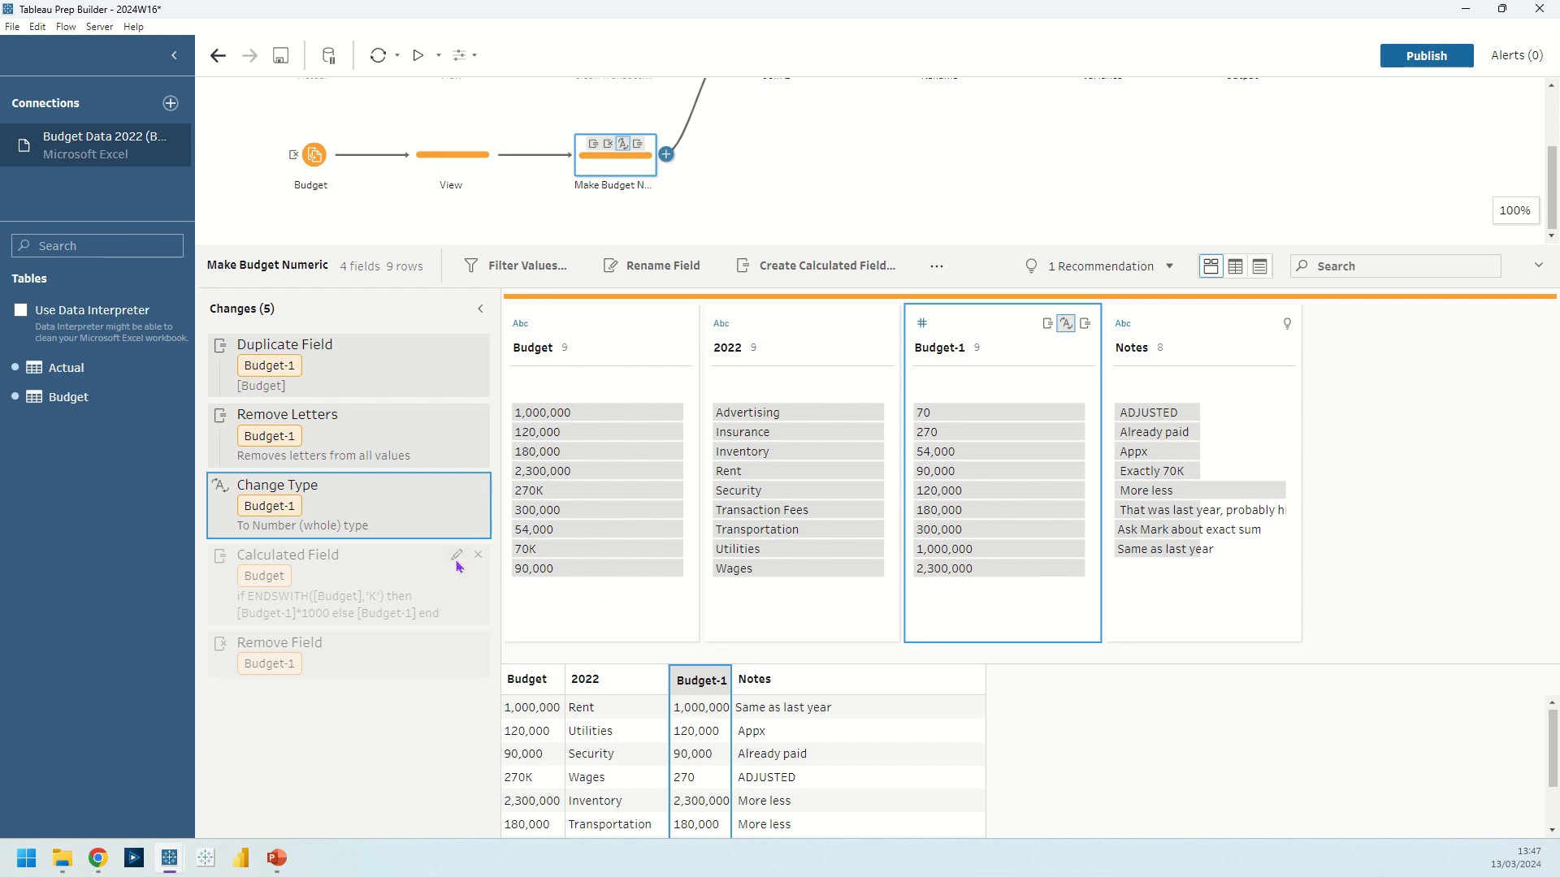
Open the Budget calculated field, examine its ENDSWITH formula for values ending in K, and save it.
left_click(458, 563)
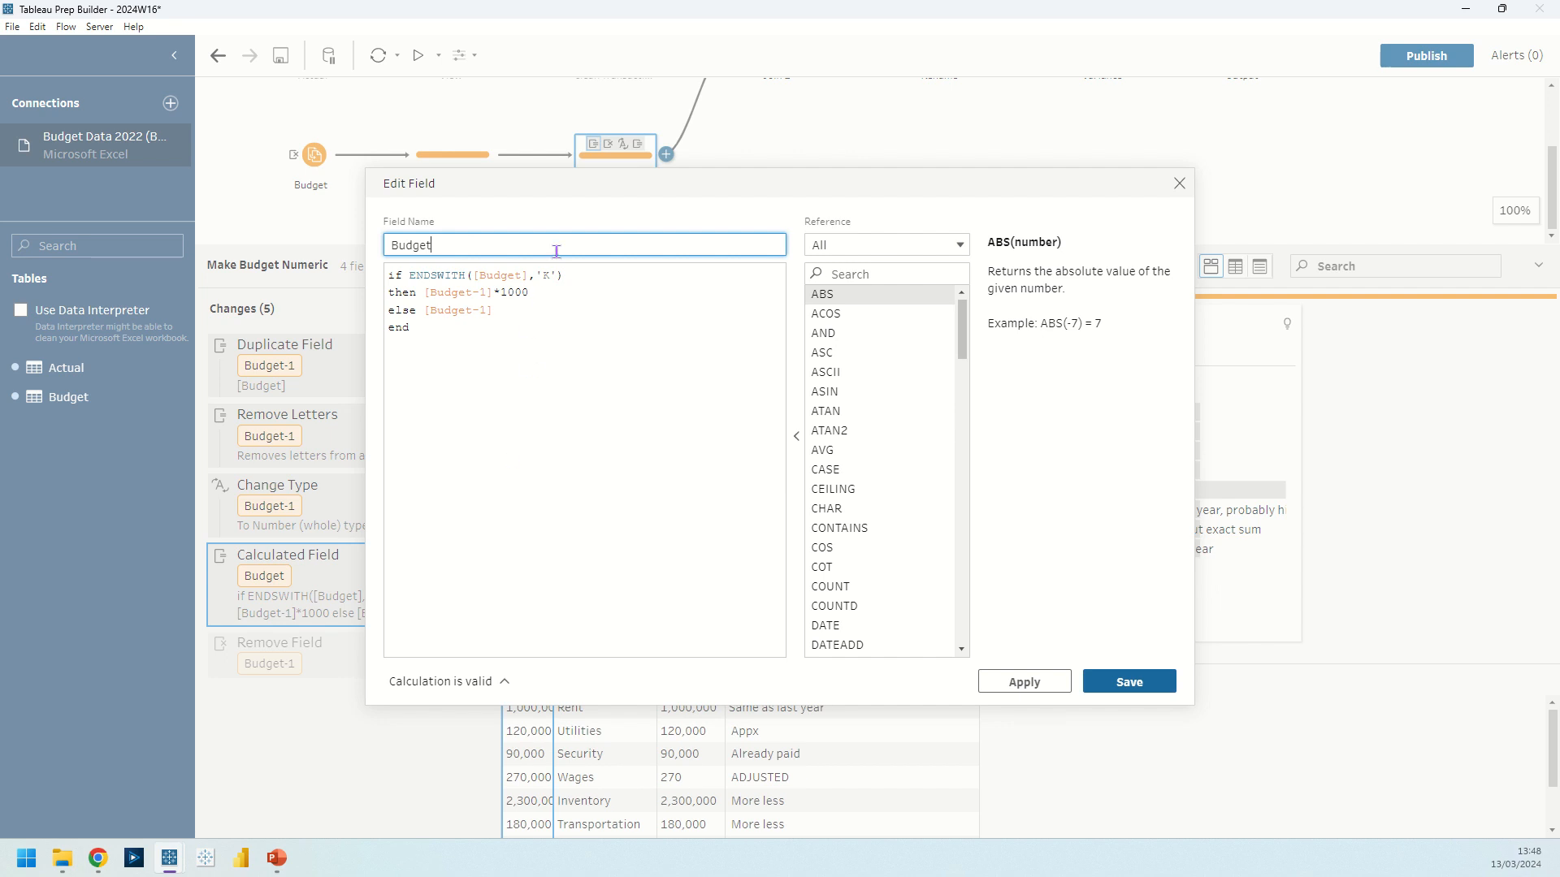
left_click_drag(686, 184, 963, 173)
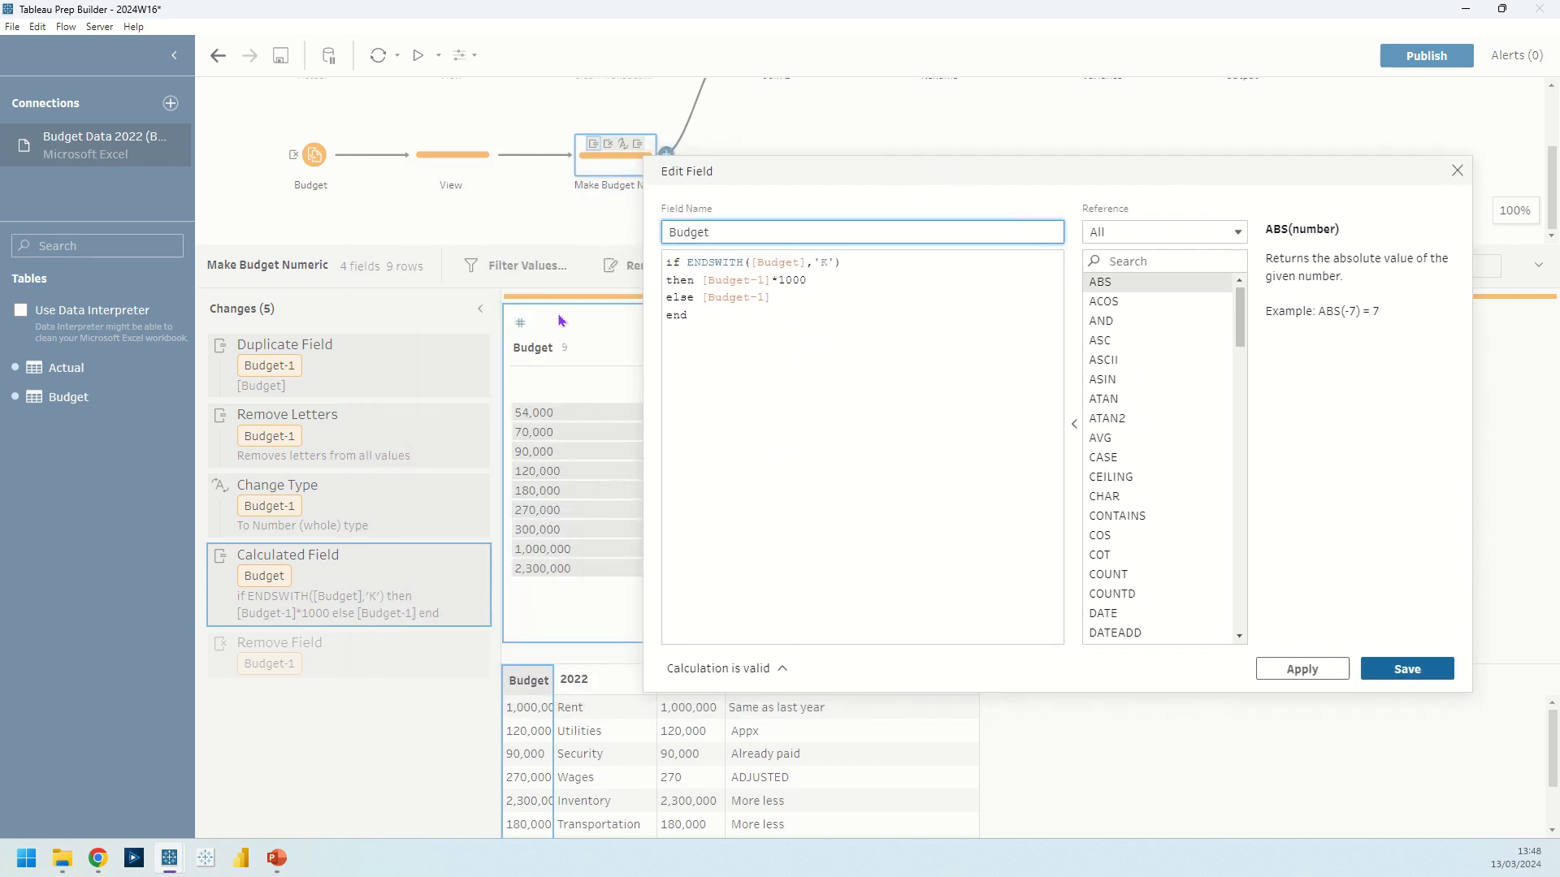
left_click_drag(748, 172, 608, 178)
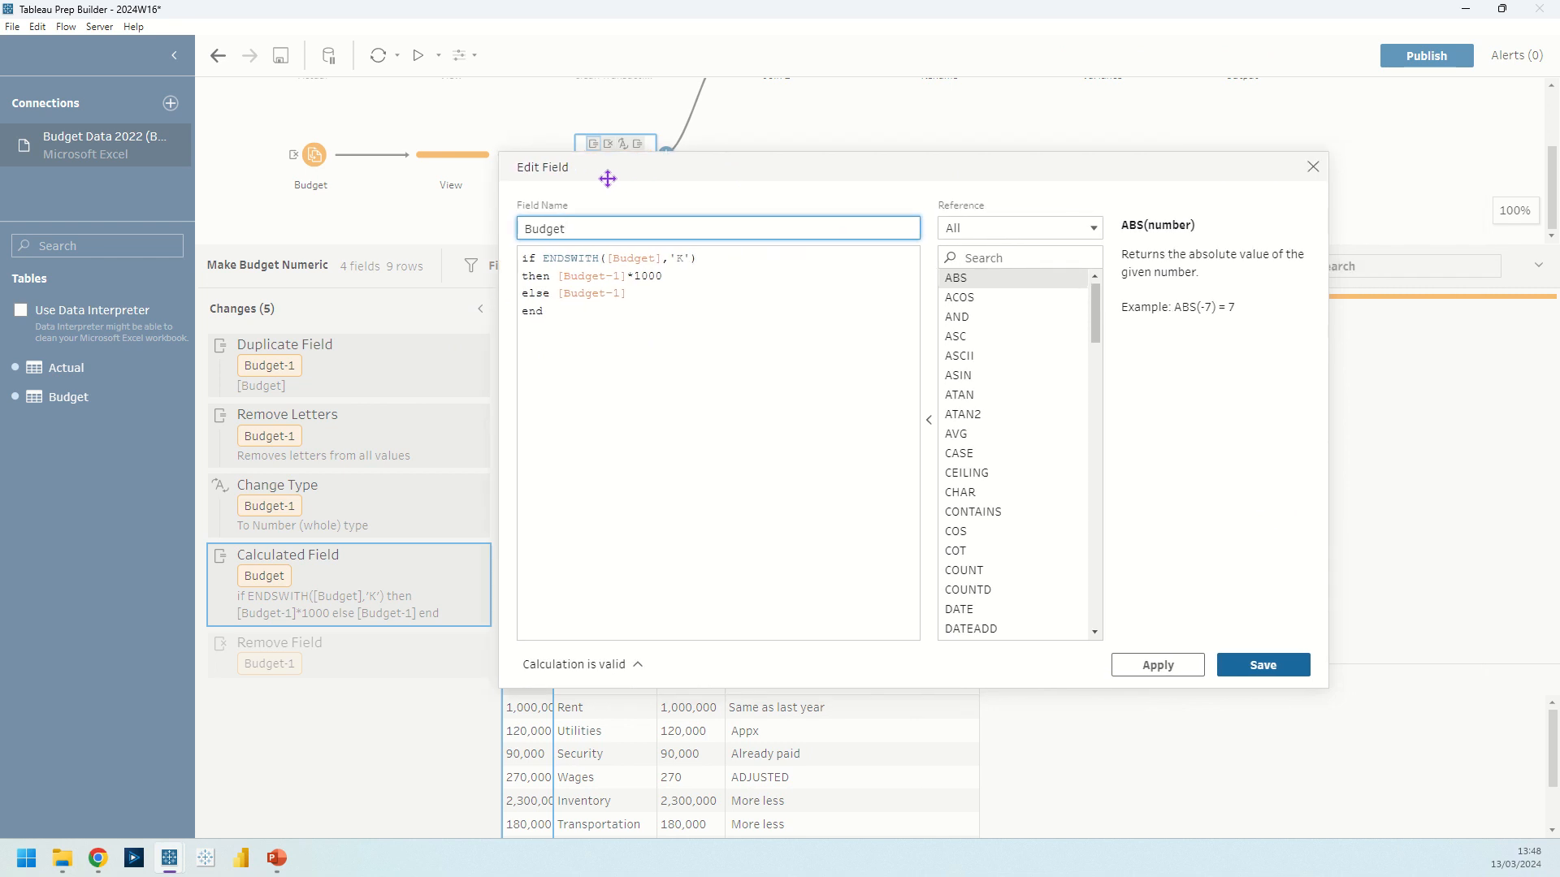
left_click(684, 273)
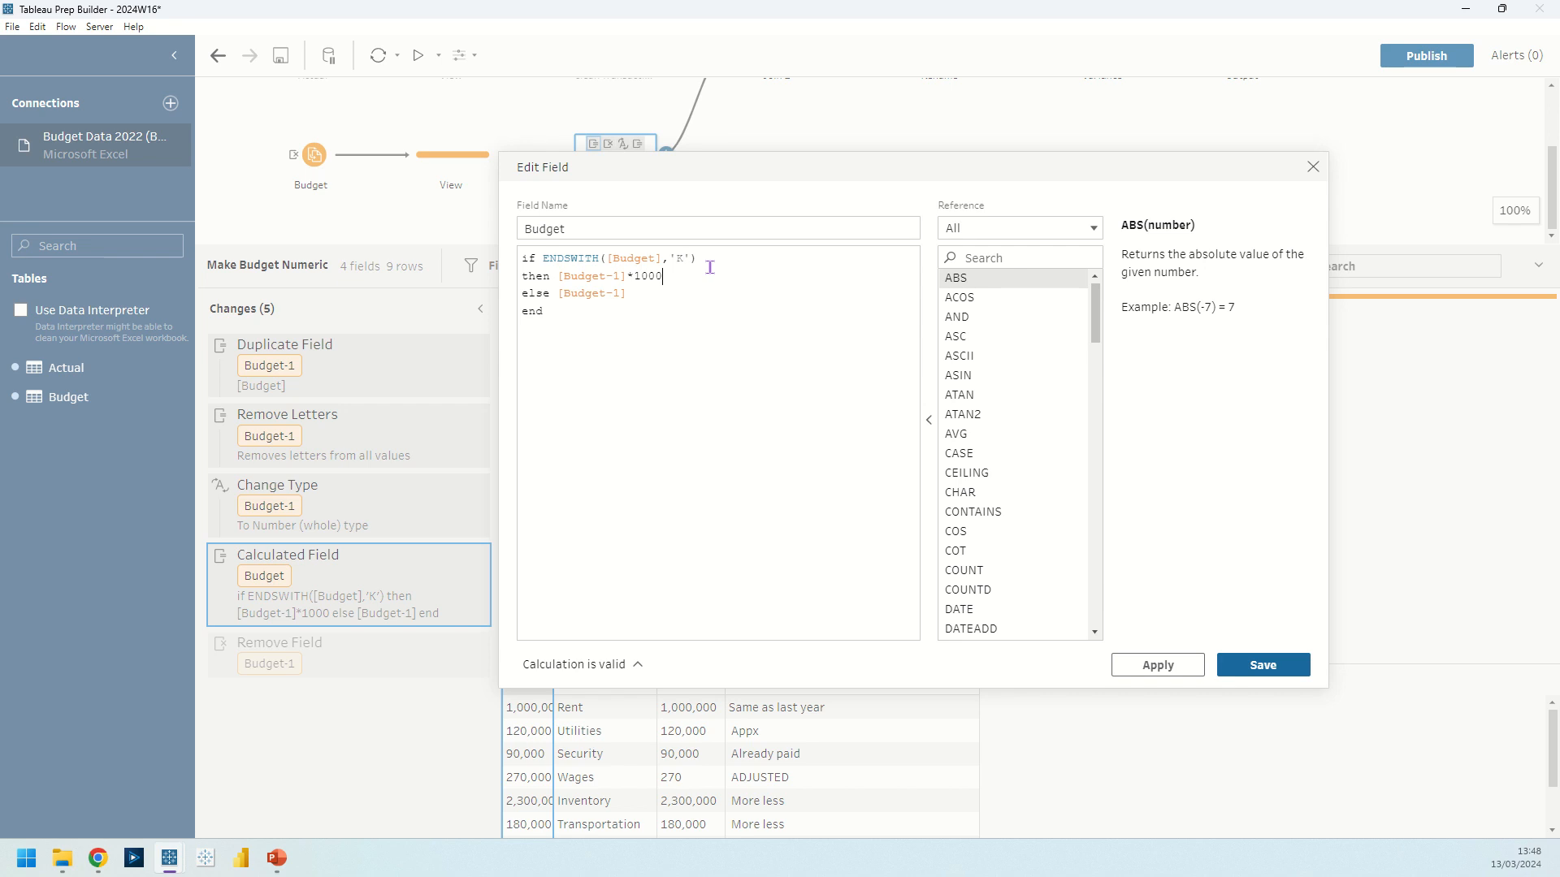
left_click(707, 260)
left_click(693, 277)
left_click(1258, 662)
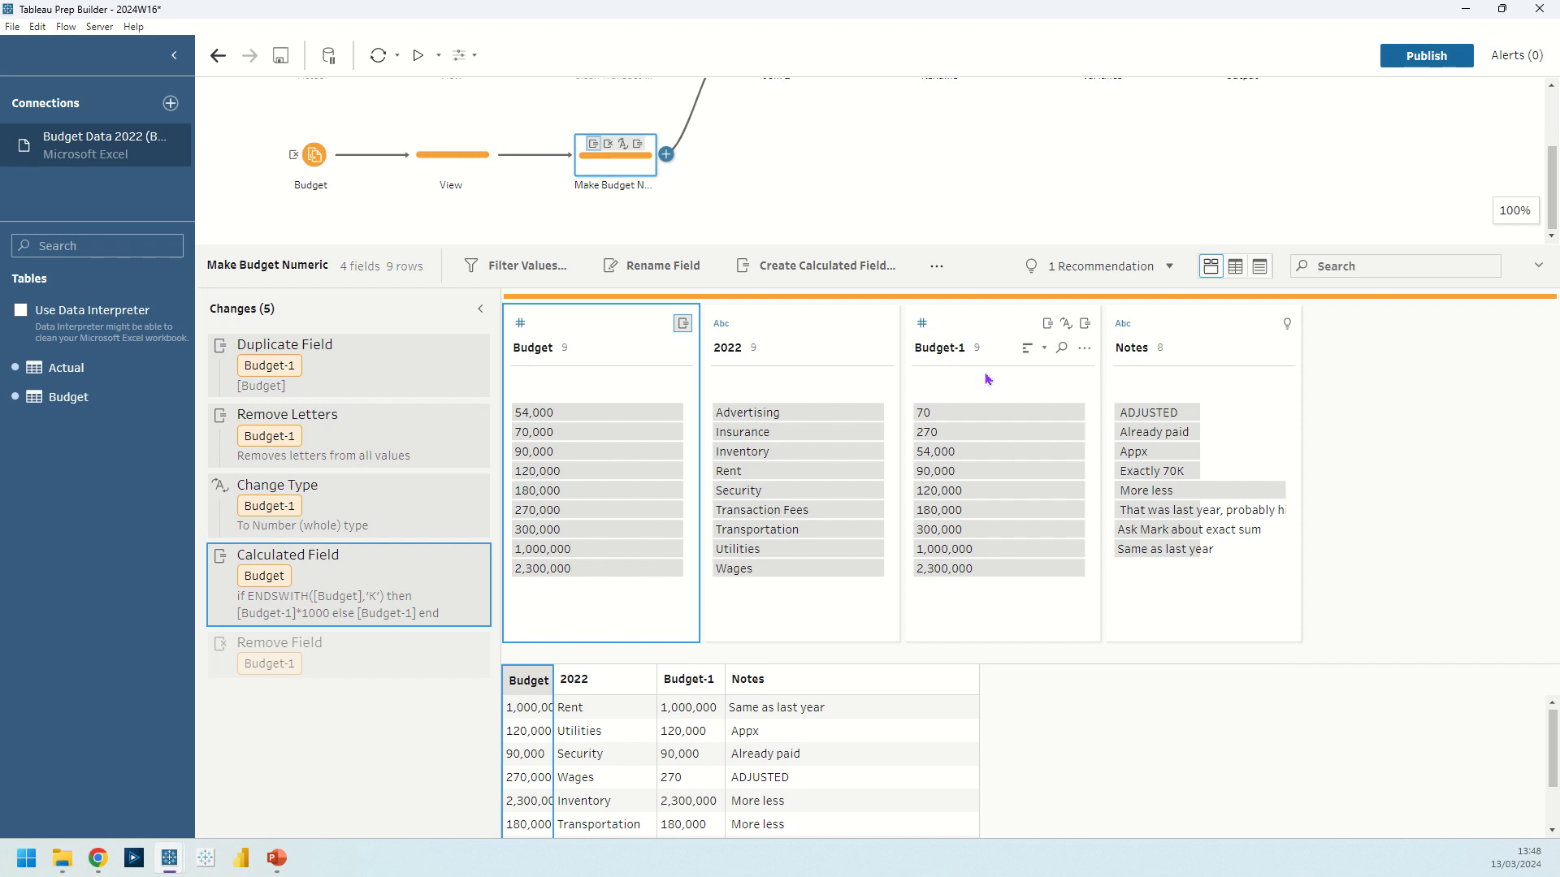
Open Join 1 and examine its join clause, join type and results.
scroll(902, 172, "up", 2)
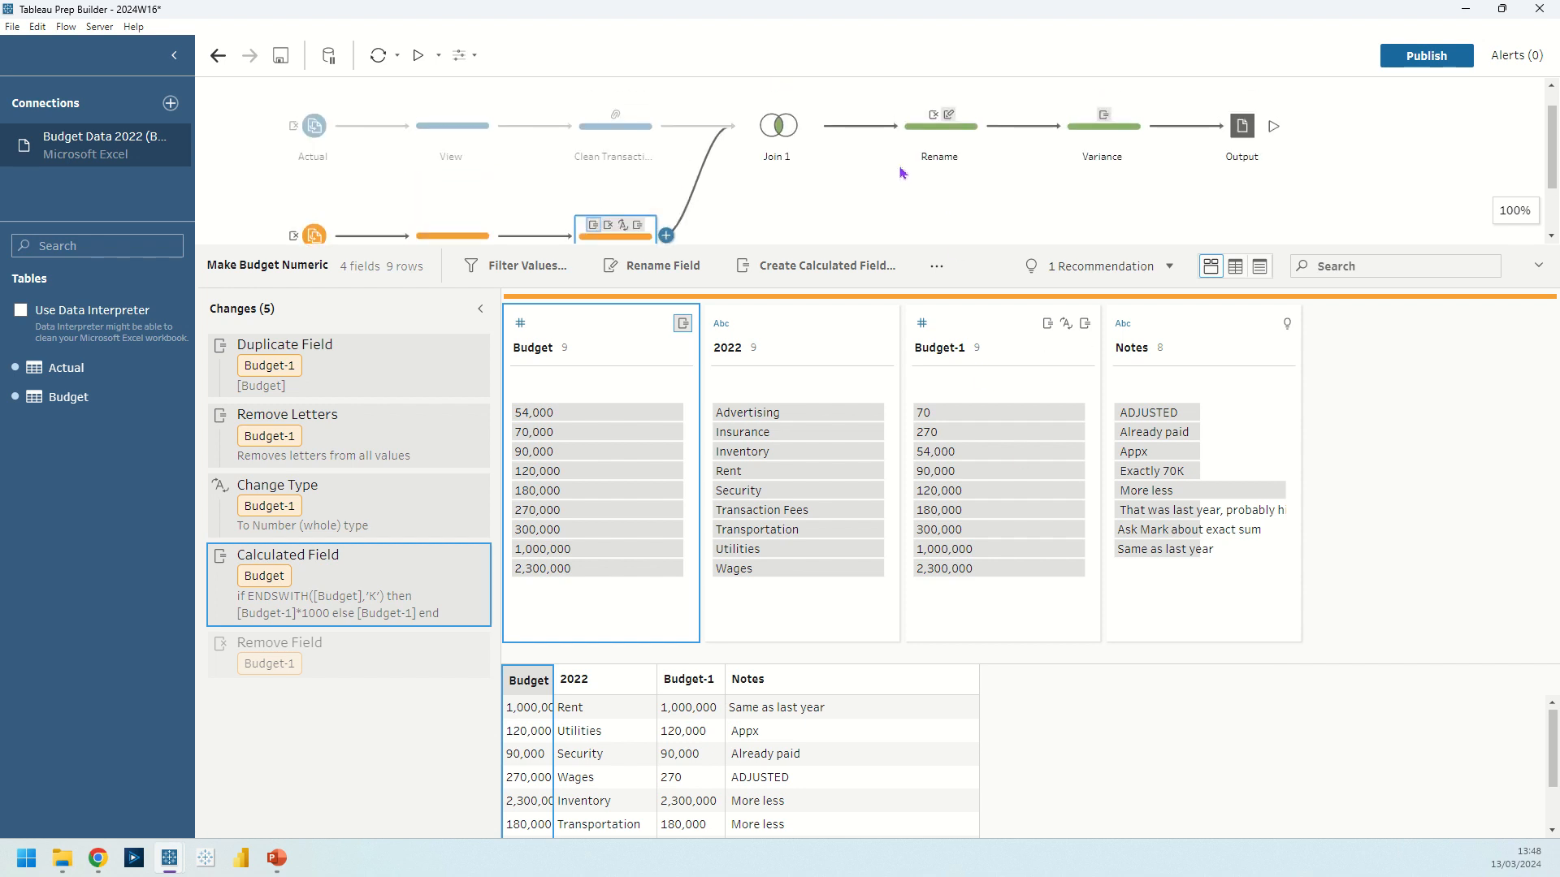
left_click(788, 126)
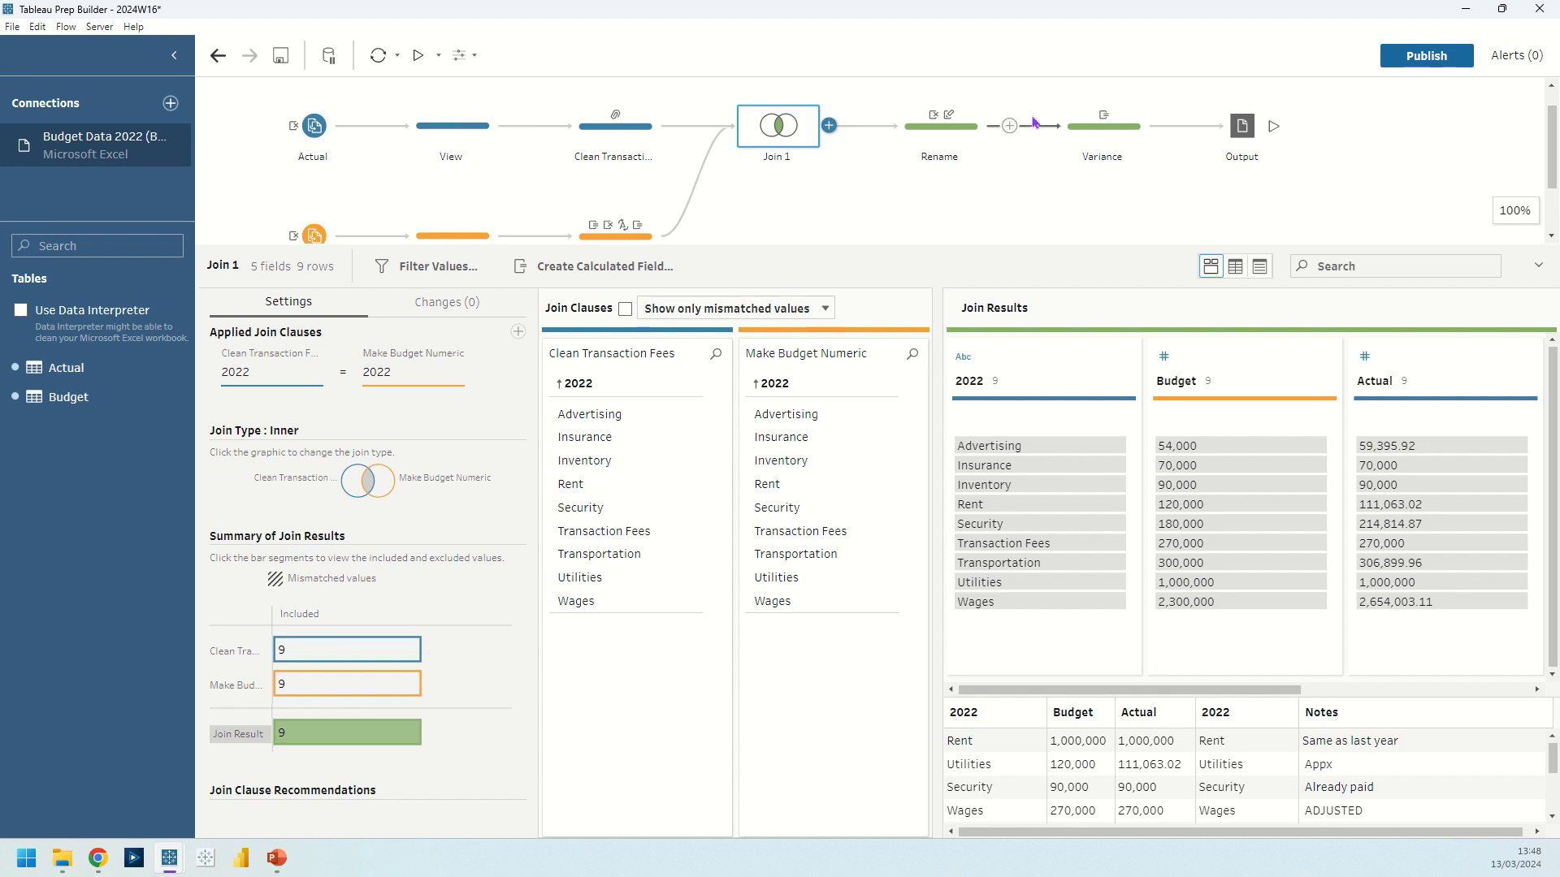
Open the Rename step, review its removed and renamed fields, and check how the Category field name is edited.
left_click(955, 137)
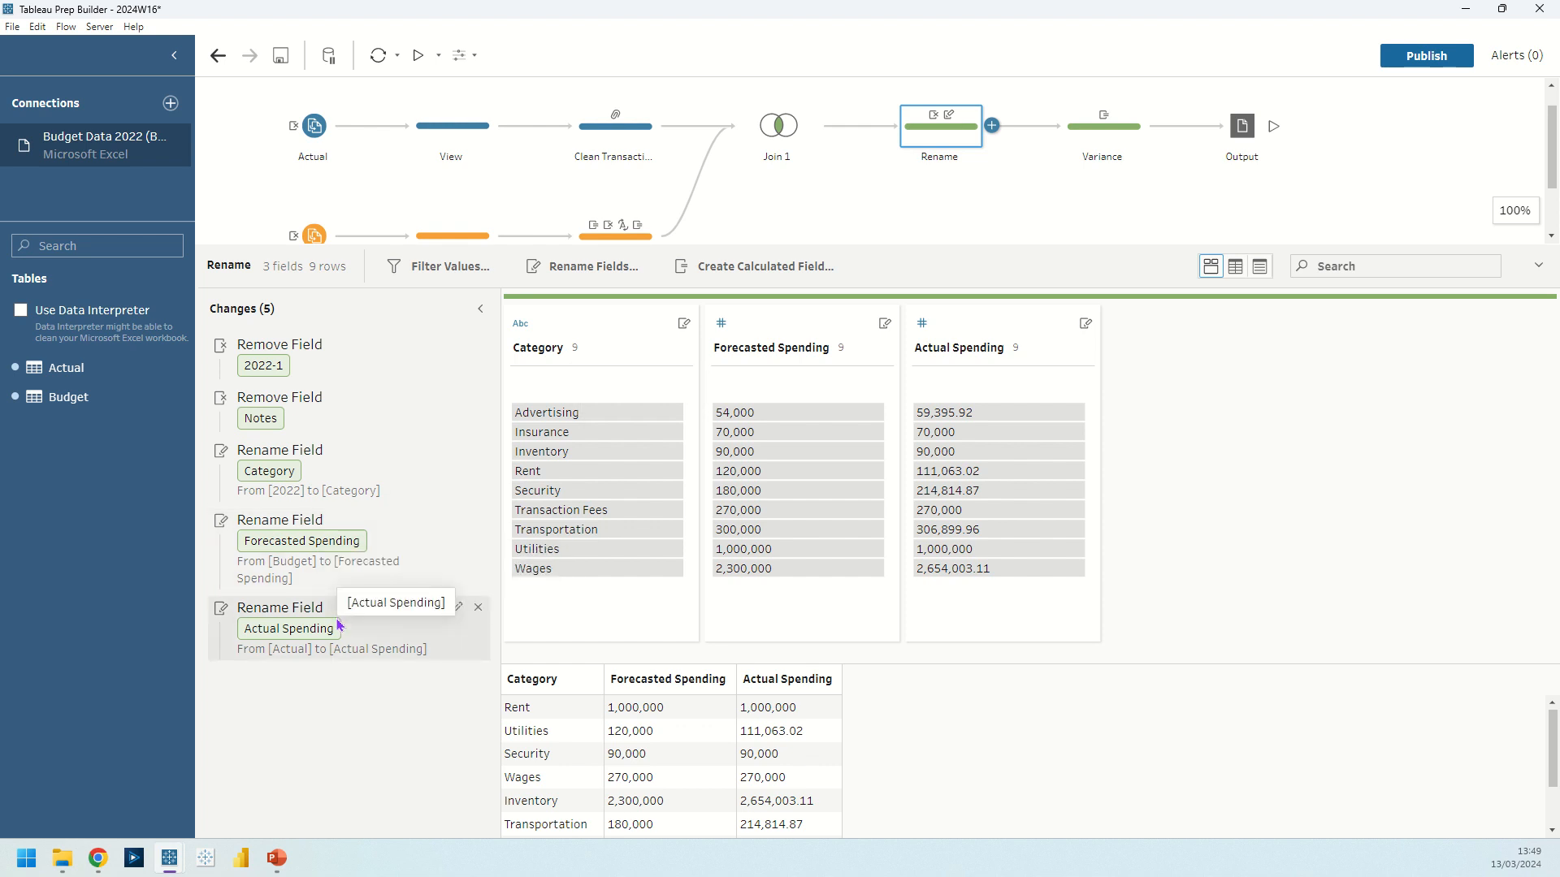
double_click(558, 348)
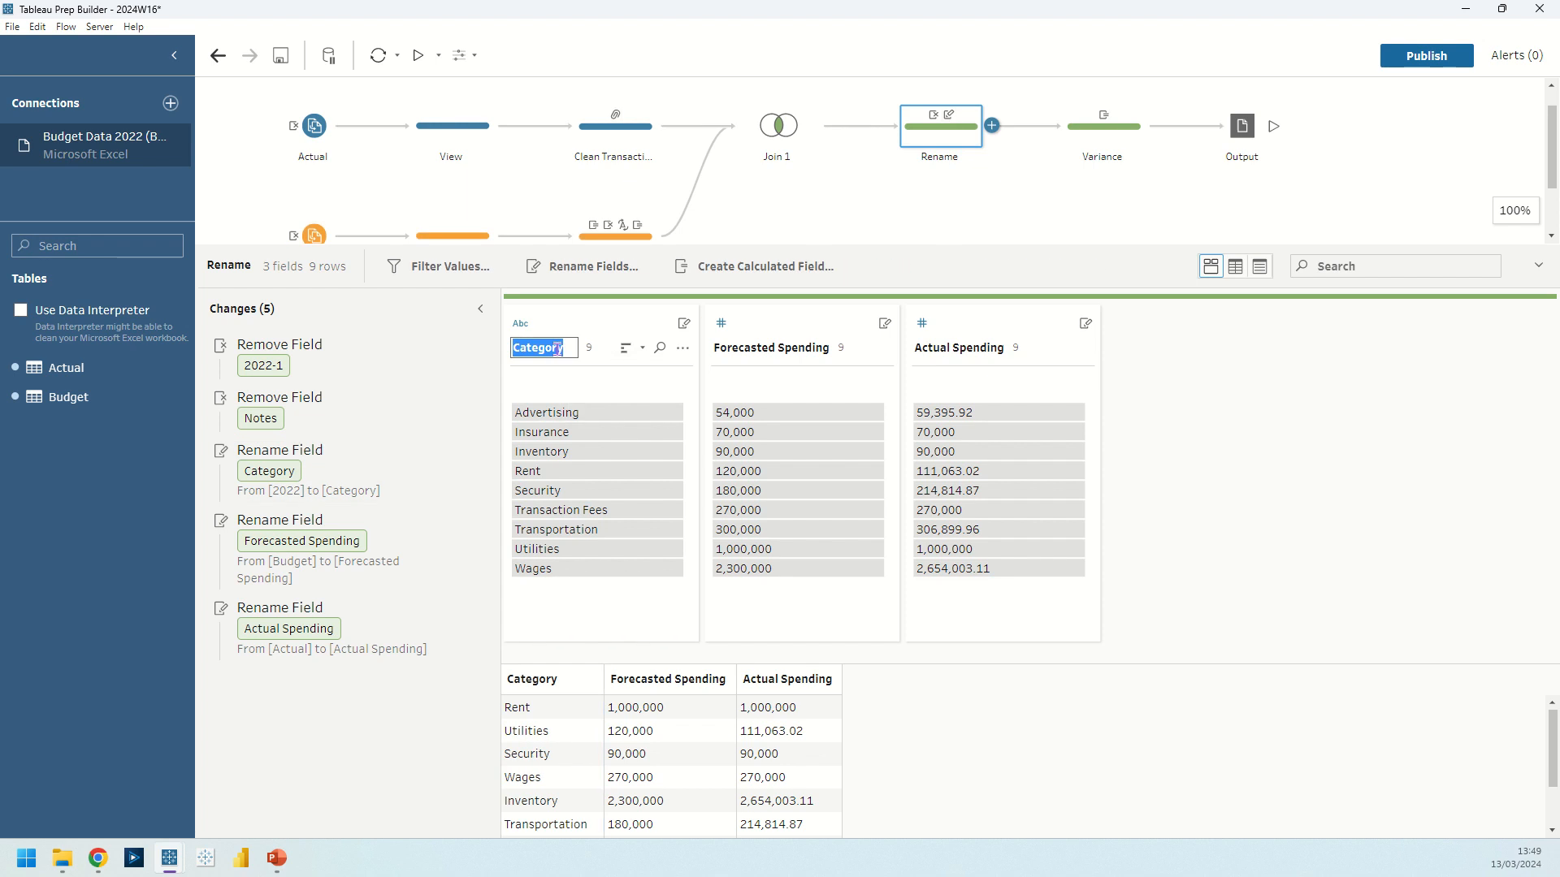
key("Return")
double_click(724, 348)
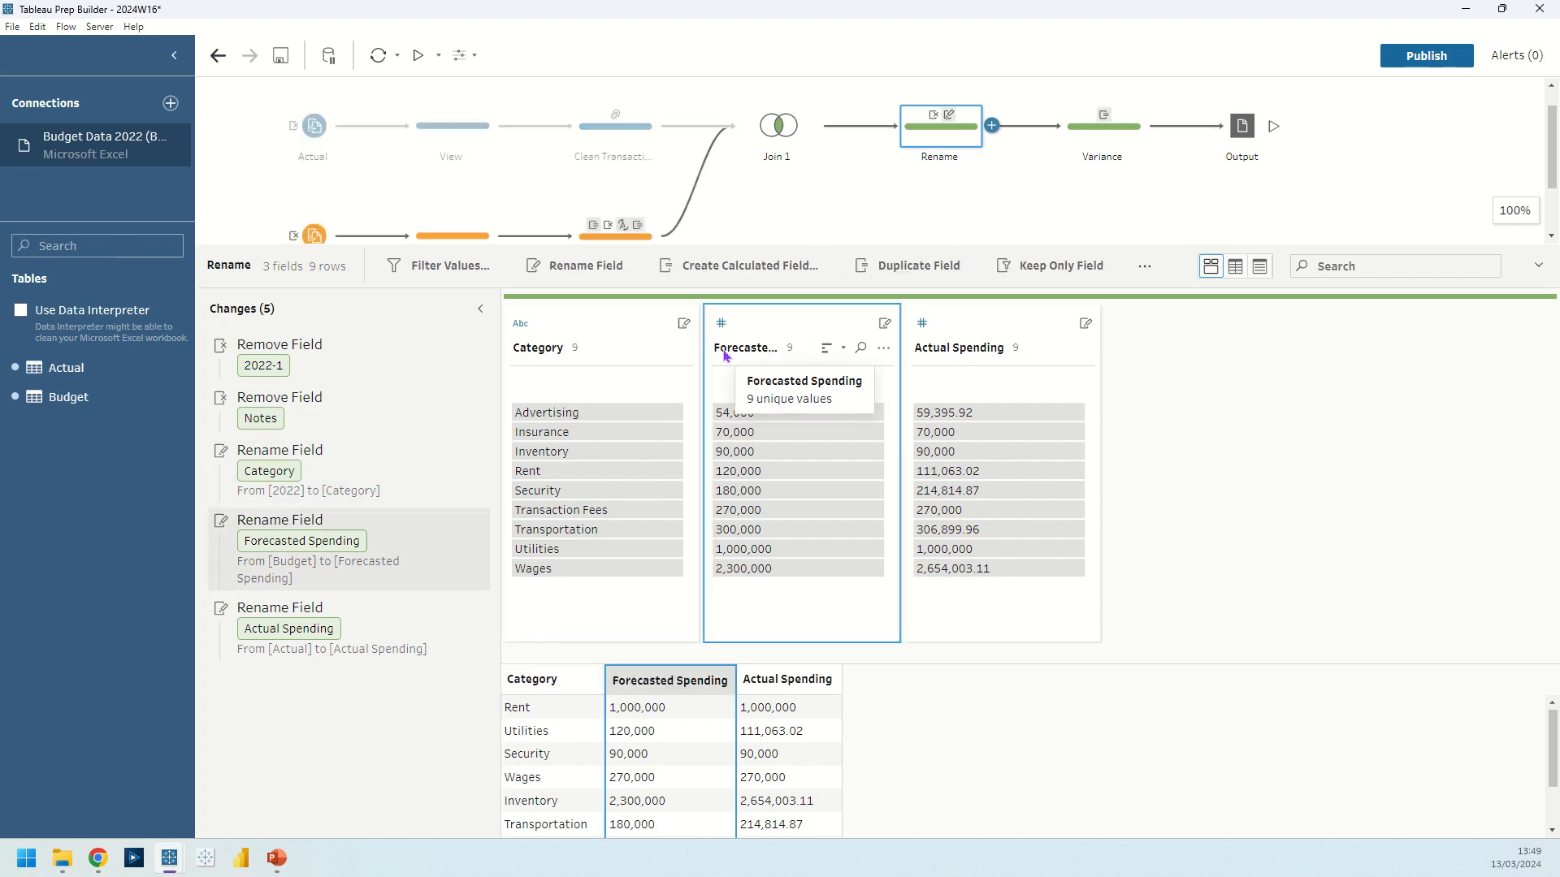
Select the Forecasted Spending field in the Rename step and check the available field options, including renaming, without applying any.
left_click(724, 347)
left_click(750, 372)
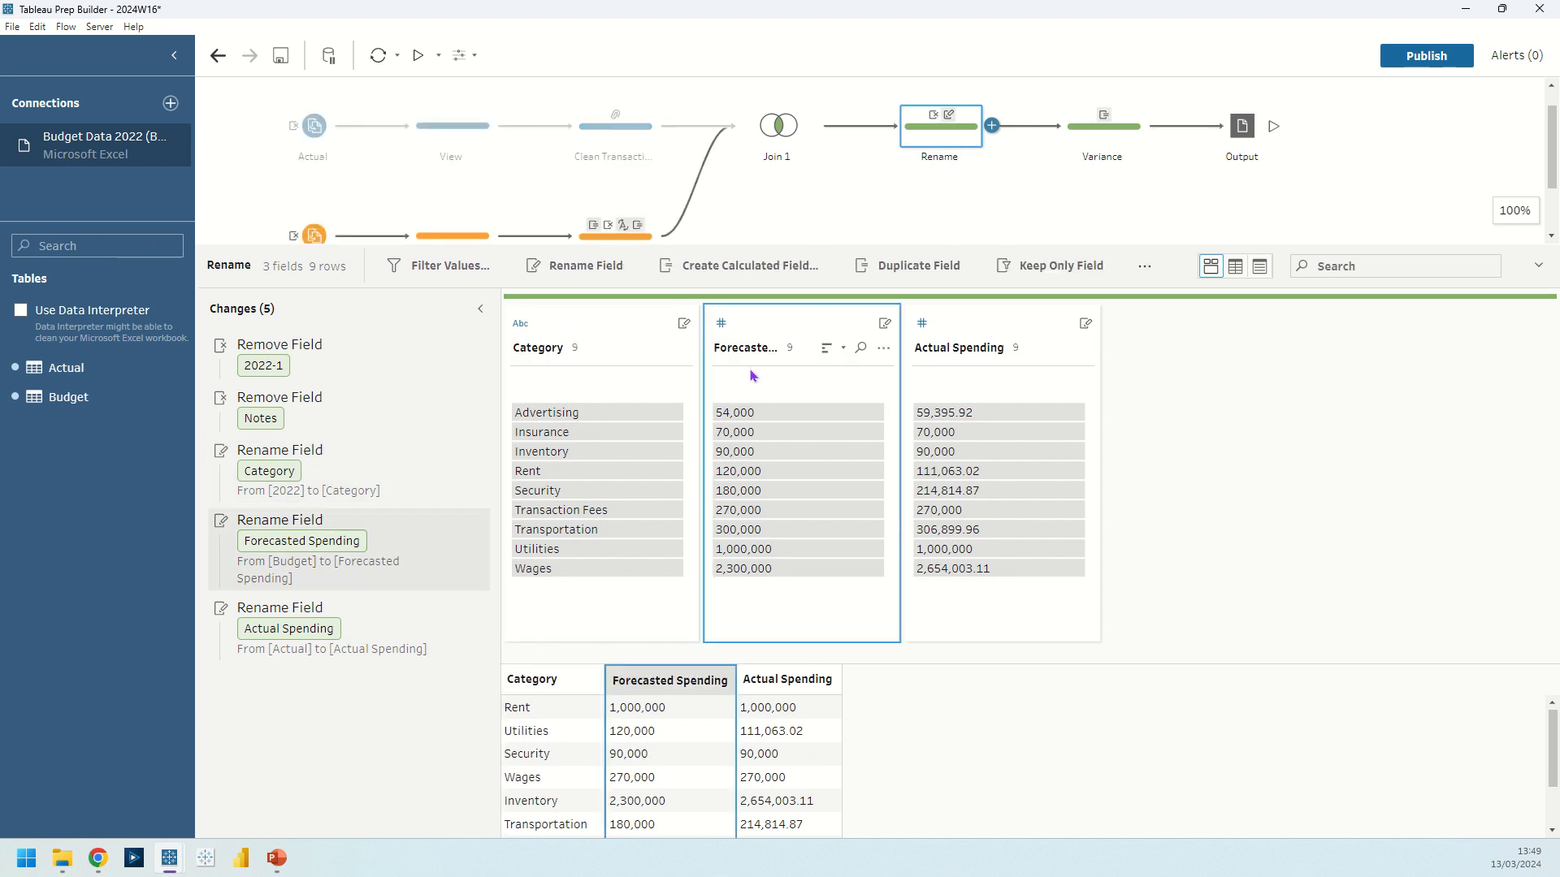
right_click(771, 330)
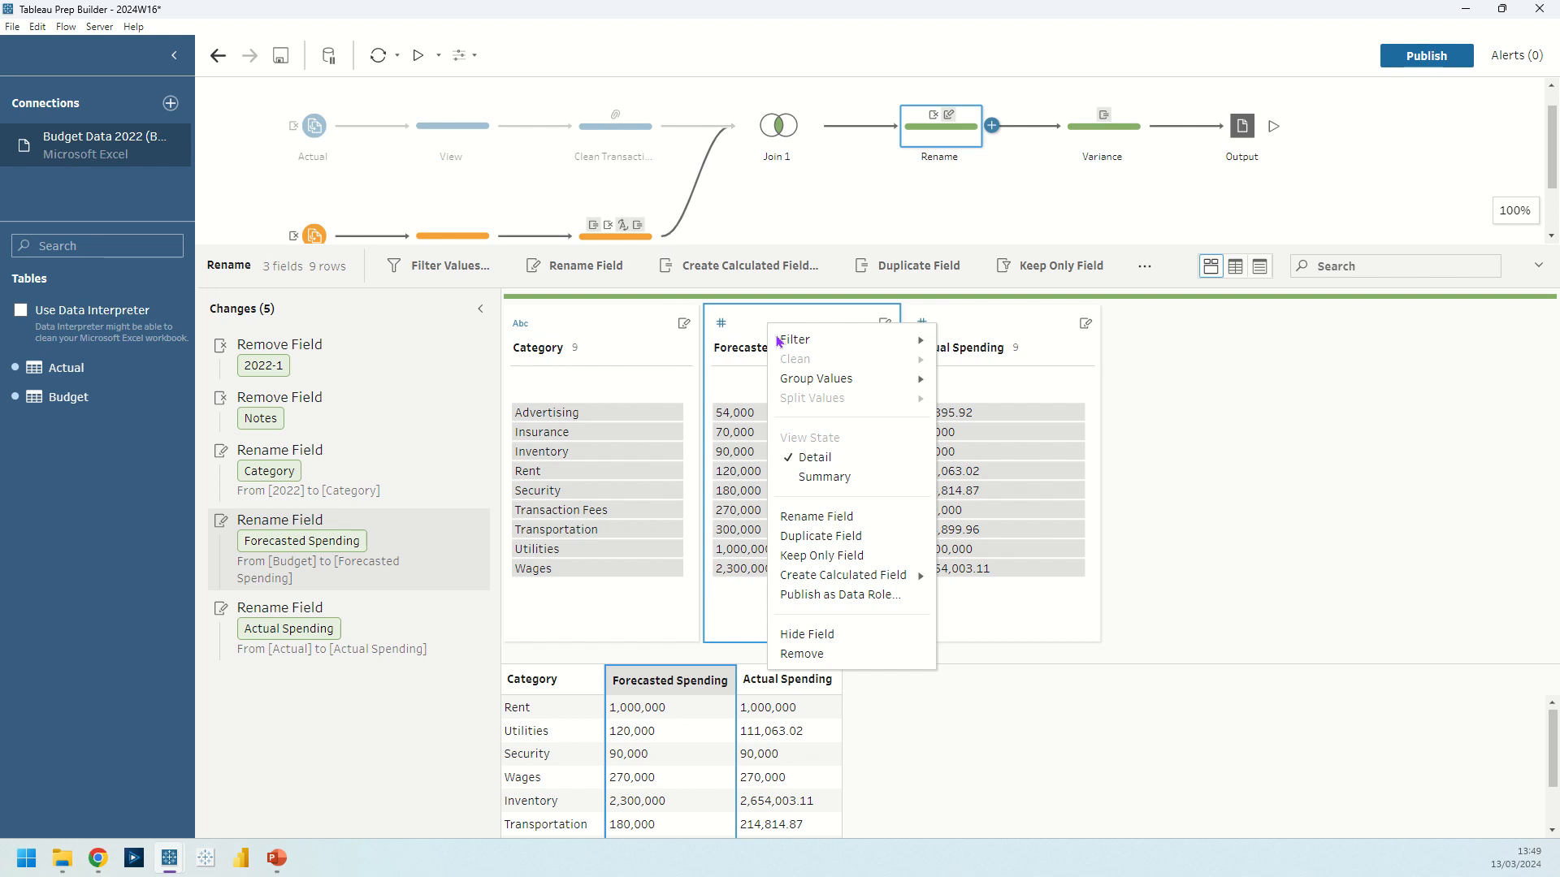
left_click(1274, 425)
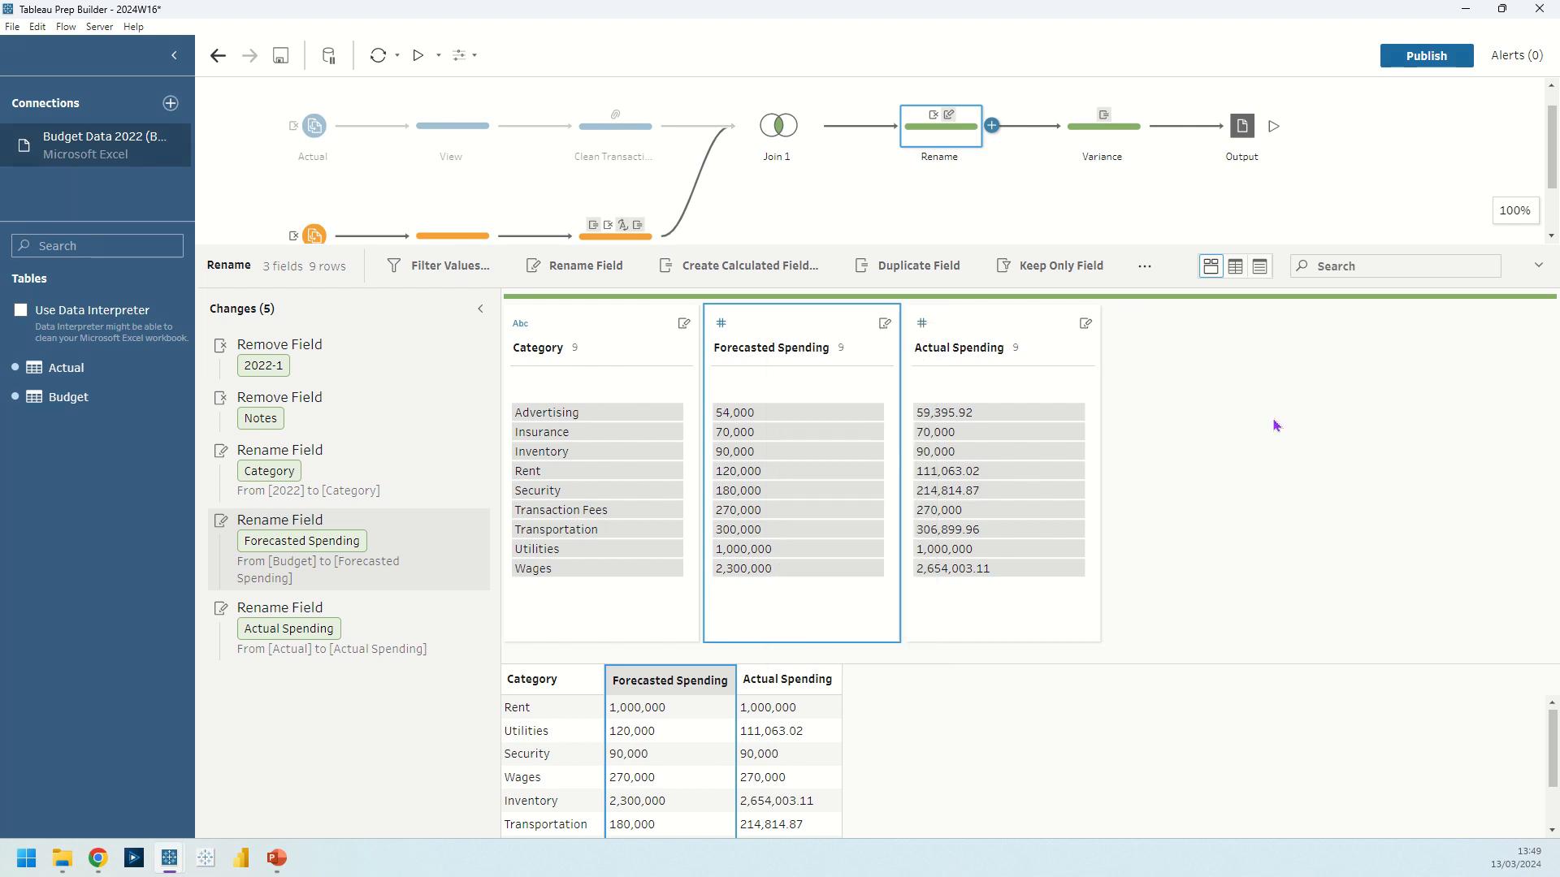
Open the Variance step, examine the ROUND formula of the Difference calculated field, and save the field.
left_click(1087, 140)
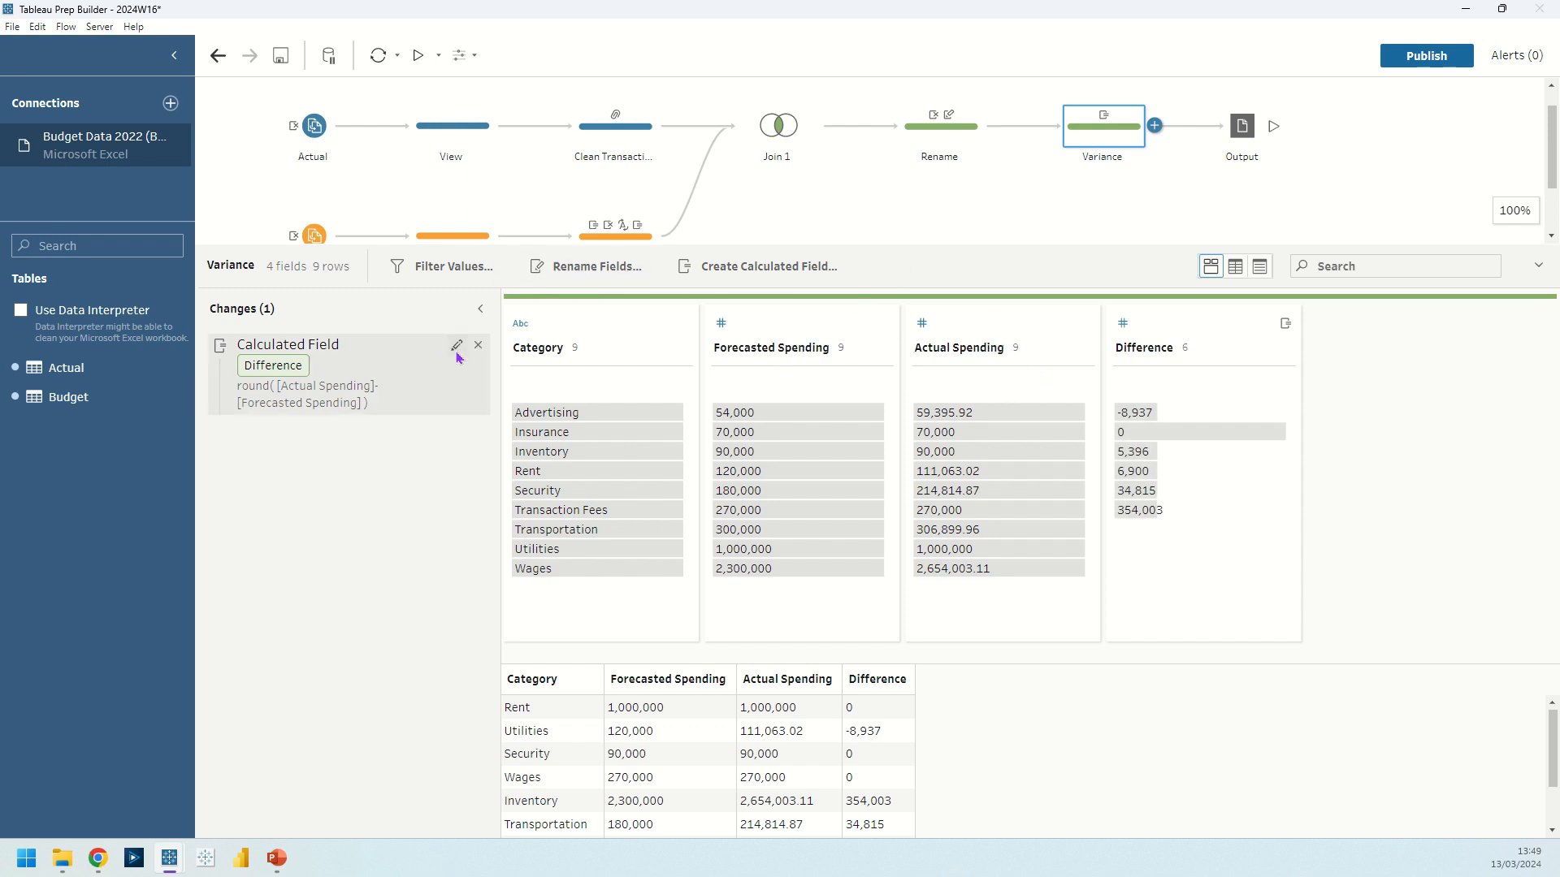
left_click(456, 345)
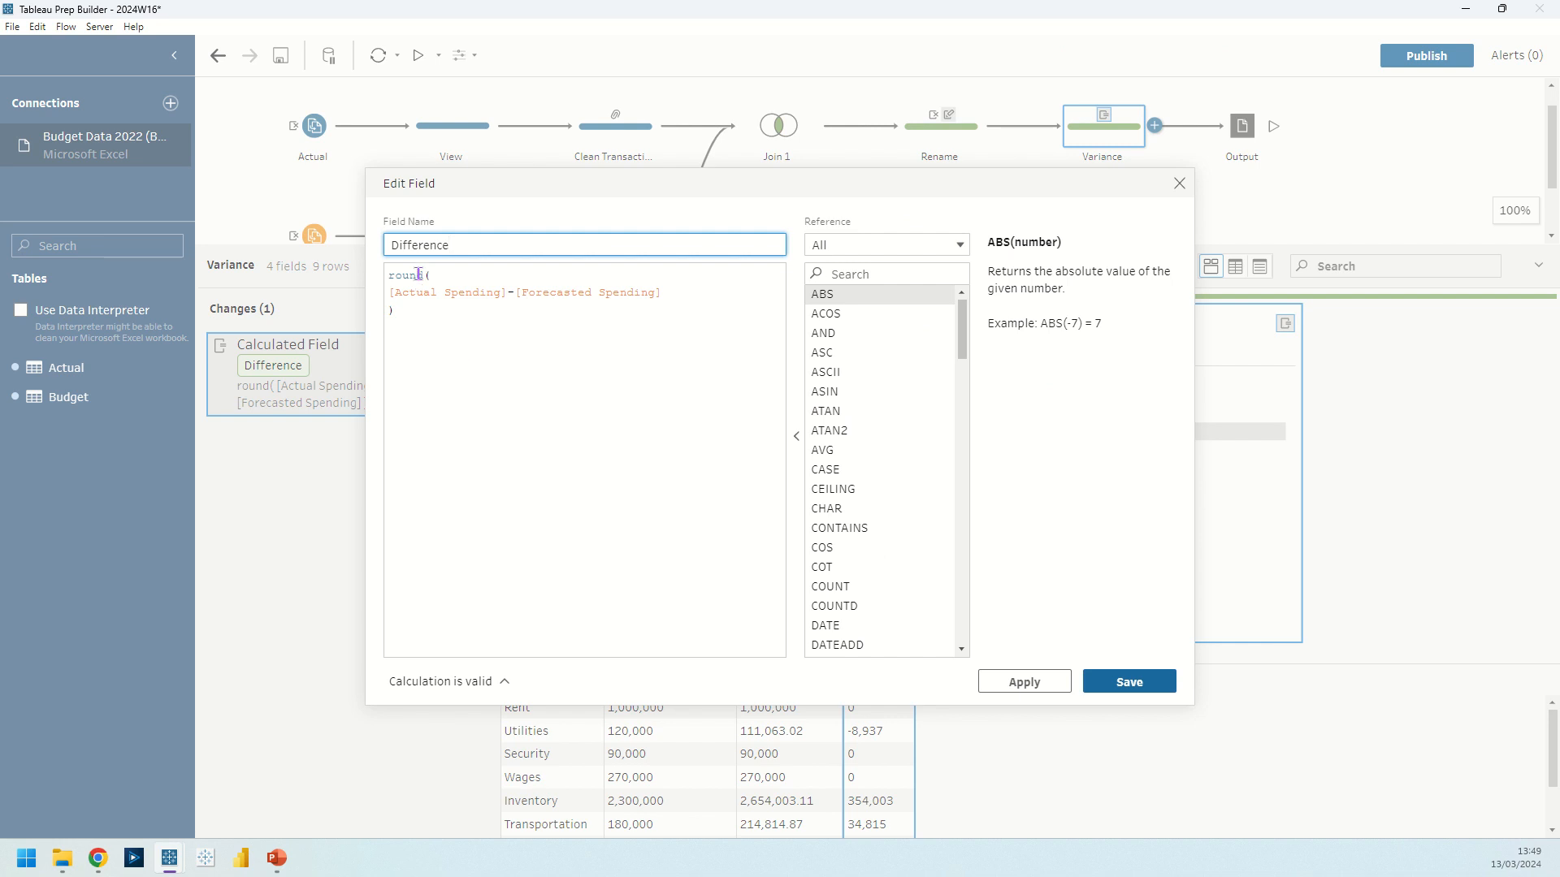
left_click_drag(430, 277, 385, 286)
left_click(469, 273)
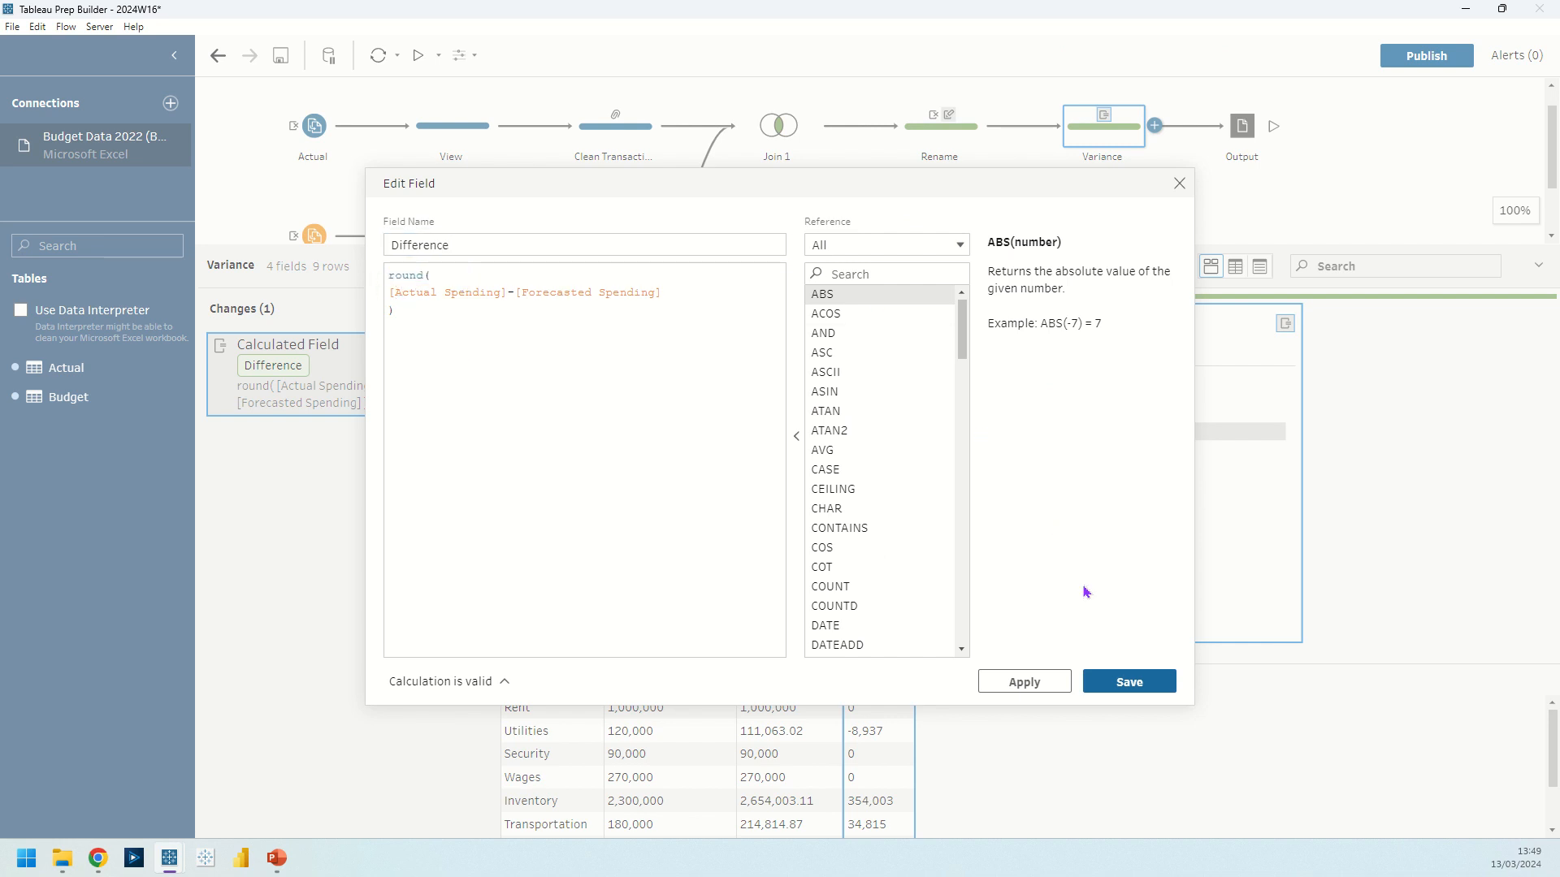
left_click(1127, 682)
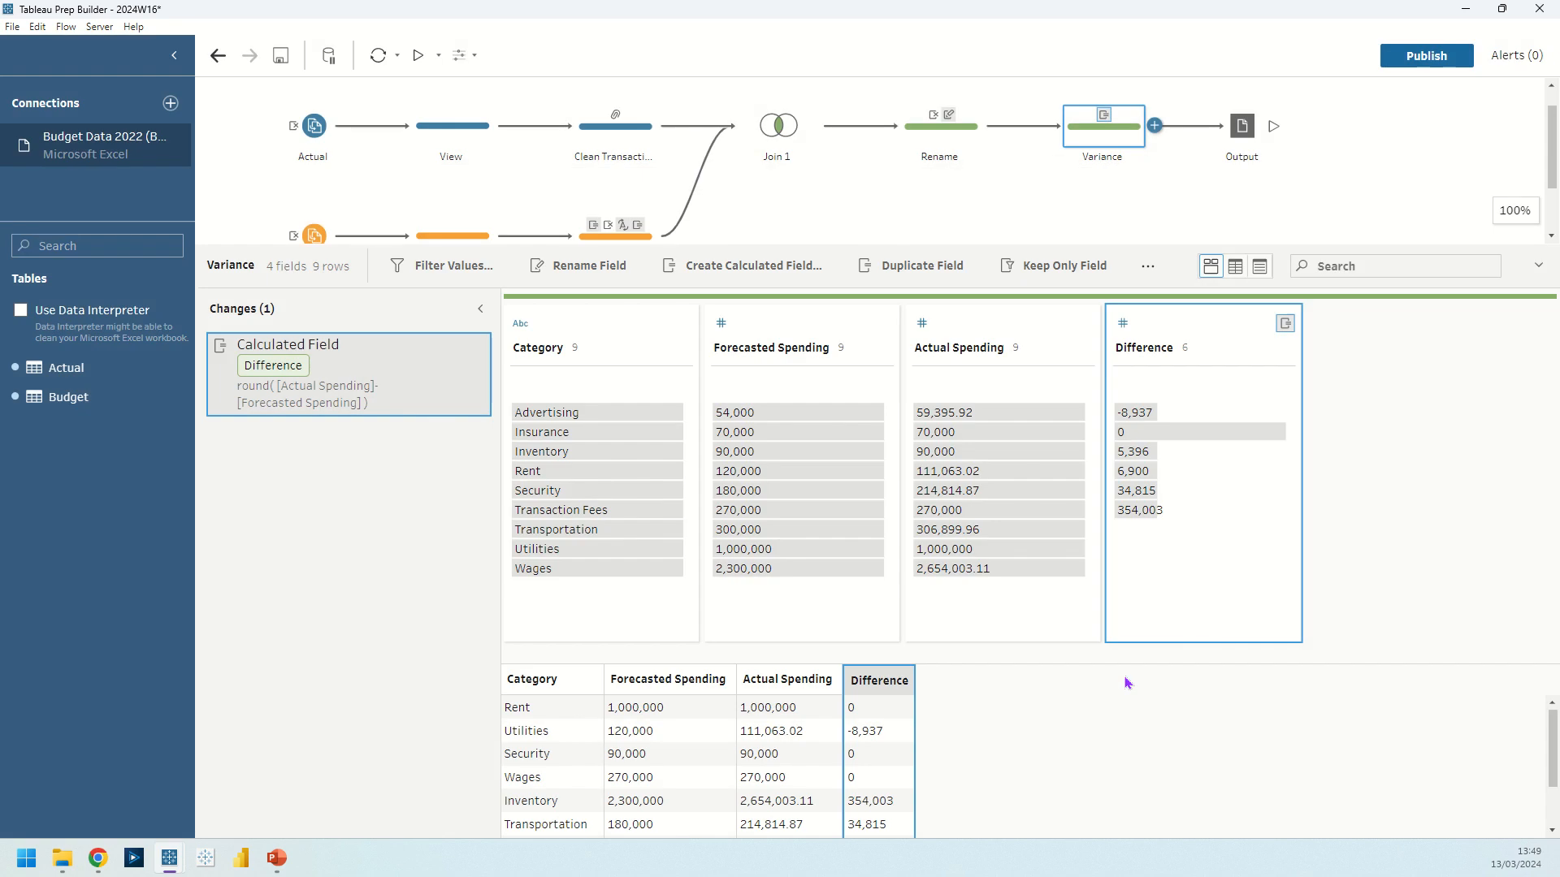